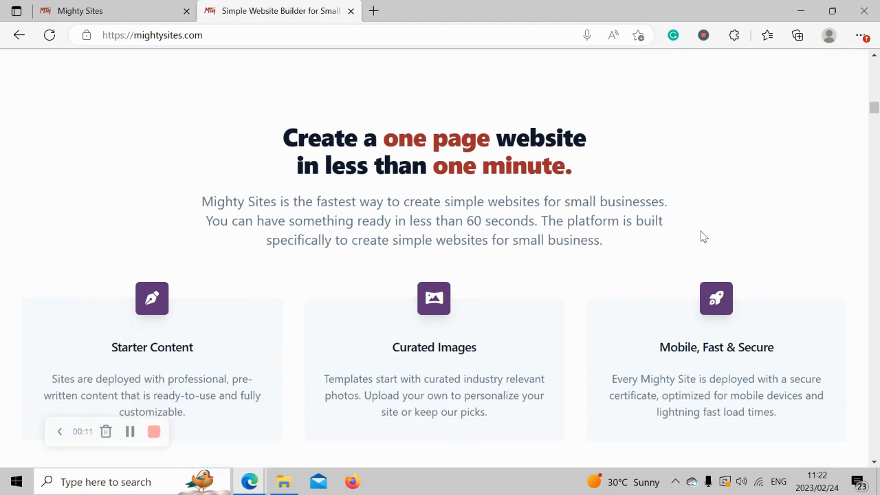
# - Highlight each of the two lines of the homepage's main headline in turn
pyautogui.scroll(1, 702, 236)
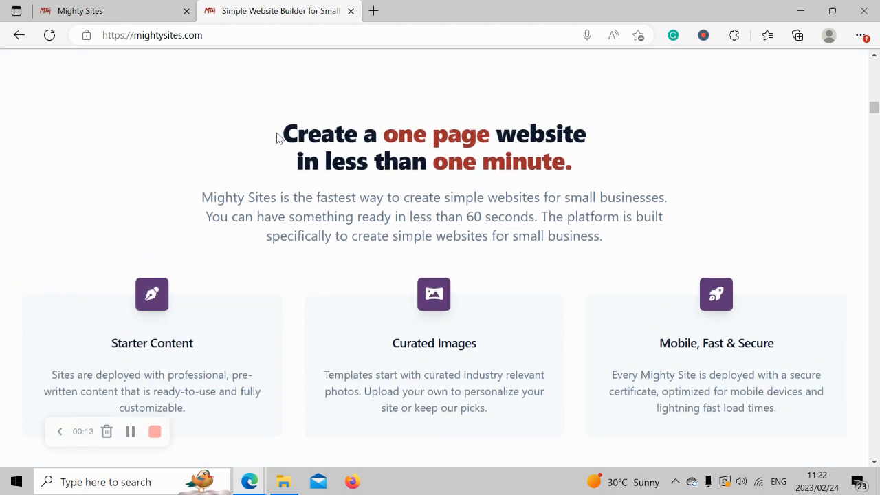
pyautogui.moveTo(280, 138); pyautogui.dragTo(586, 122)
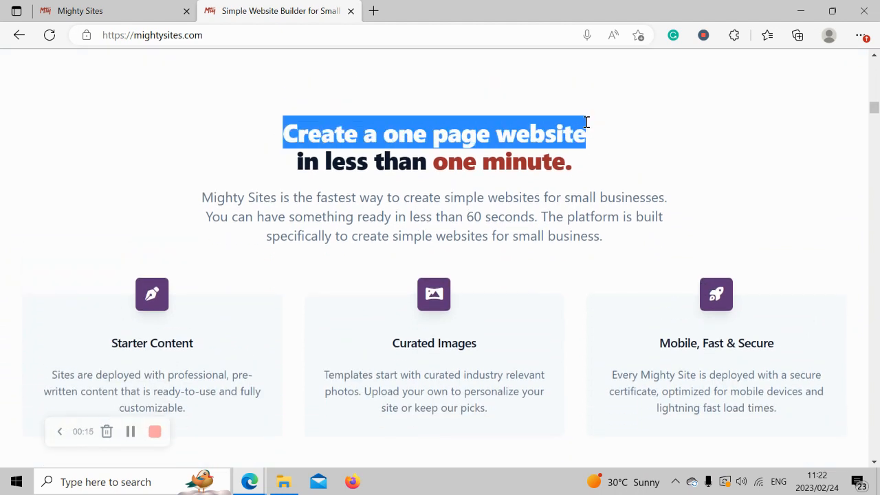
pyautogui.click(614, 158)
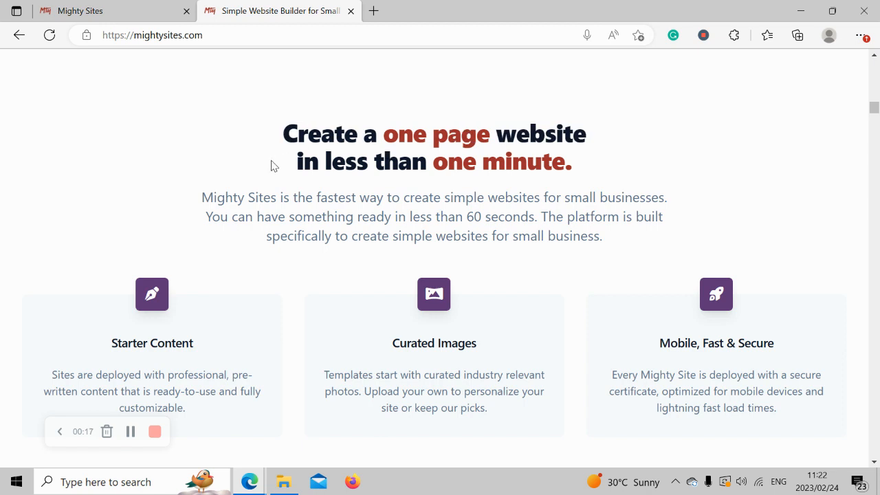
pyautogui.moveTo(270, 166); pyautogui.dragTo(589, 173)
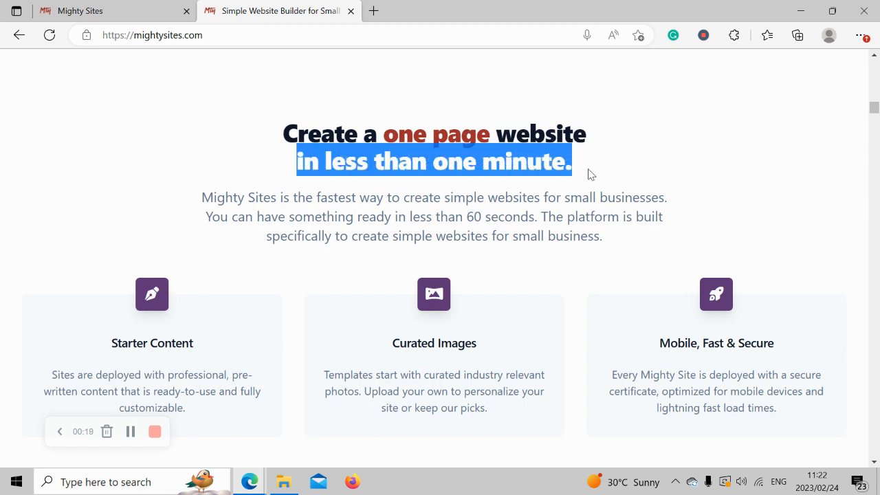
pyautogui.click(349, 217)
# - Browse the features and industry sections, then go to the Let's build another site! page
pyautogui.scroll(-3, 349, 218)
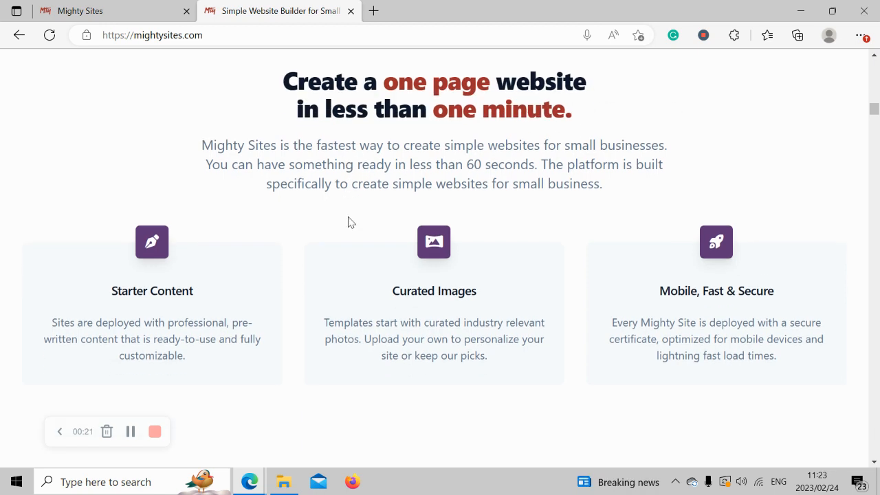
pyautogui.scroll(-5, 349, 217)
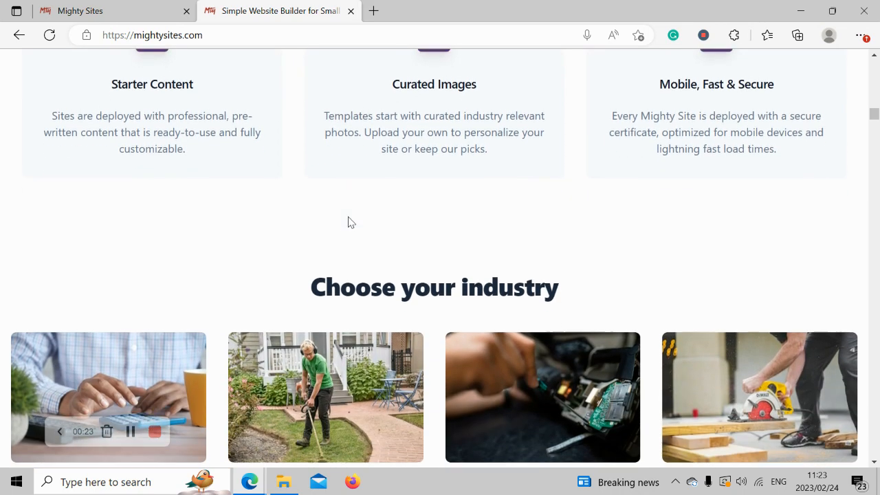
pyautogui.scroll(-1, 349, 223)
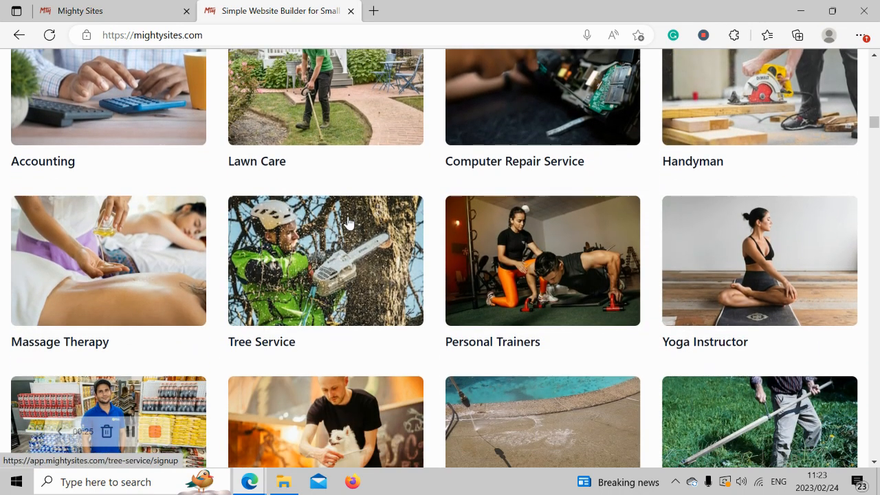
pyautogui.scroll(5, 349, 223)
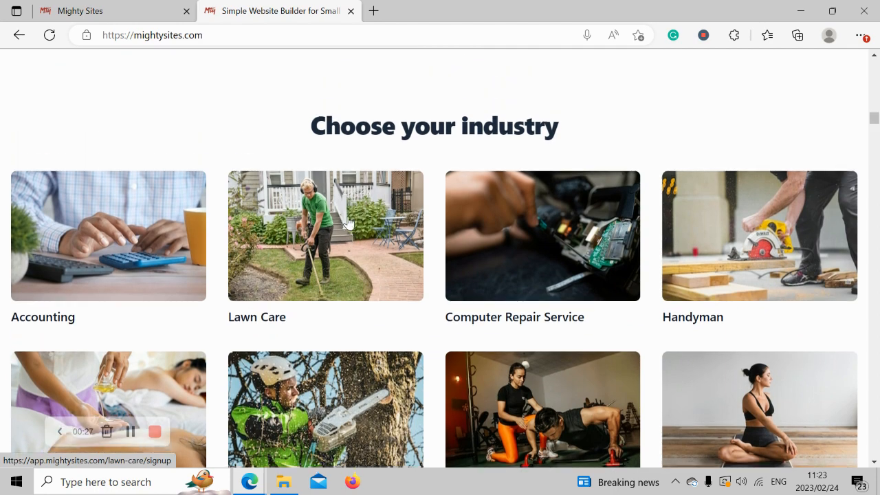
pyautogui.scroll(5, 349, 223)
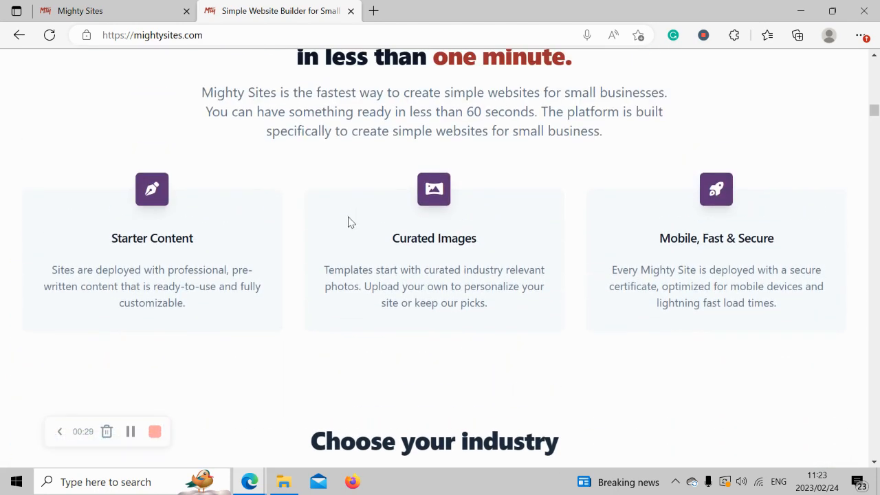
pyautogui.scroll(7, 349, 222)
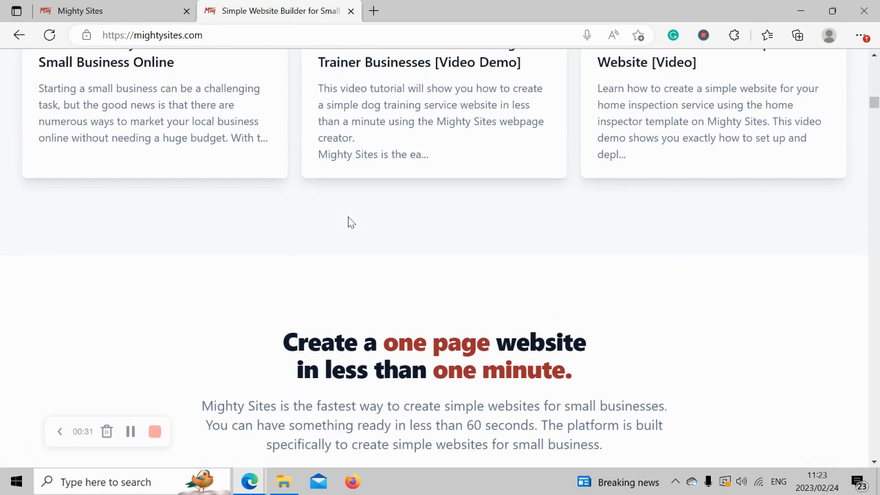
pyautogui.scroll(8, 349, 222)
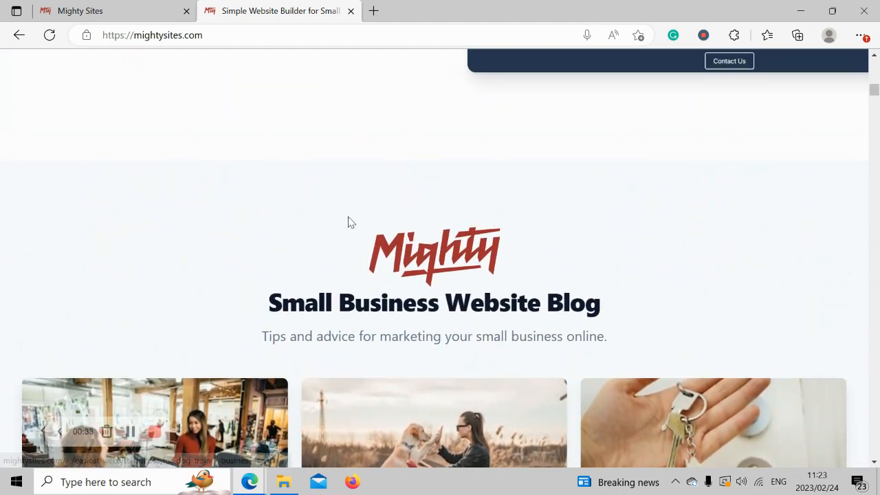
pyautogui.click(126, 8)
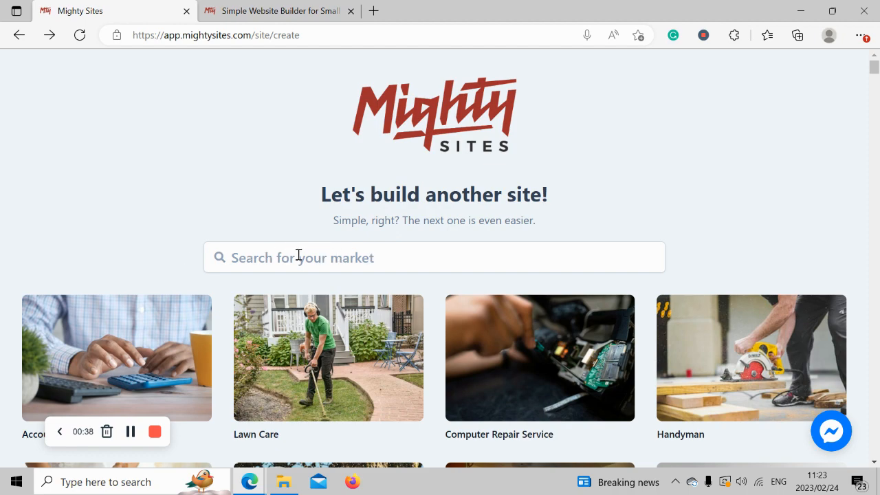
# - Look over the market cards, then search the markets for 'tool repa'
pyautogui.scroll(-4, 249, 214)
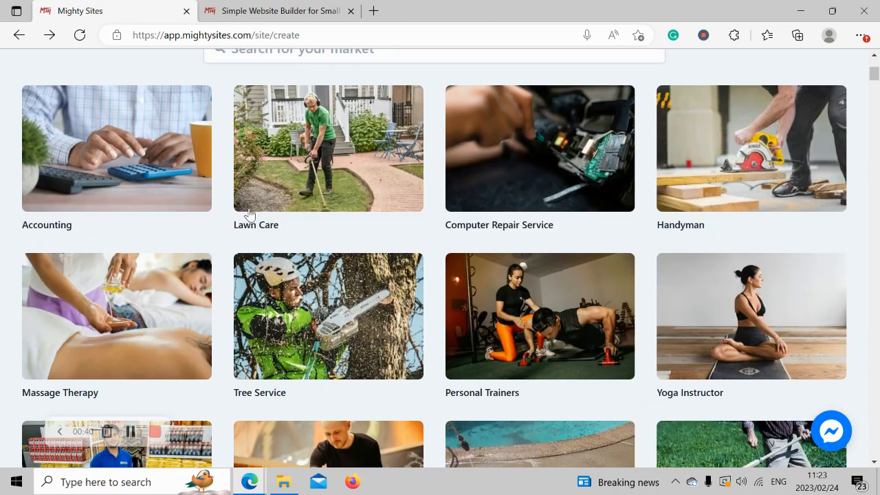
pyautogui.scroll(-4, 249, 213)
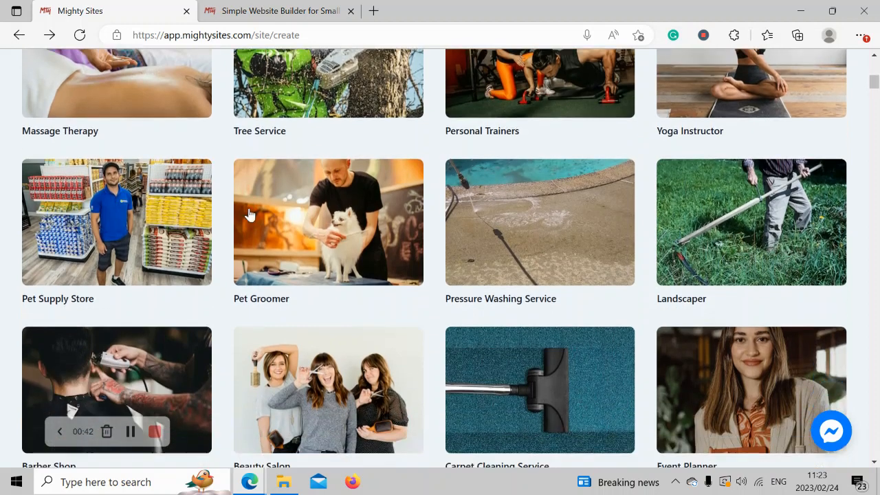
pyautogui.scroll(-3, 249, 213)
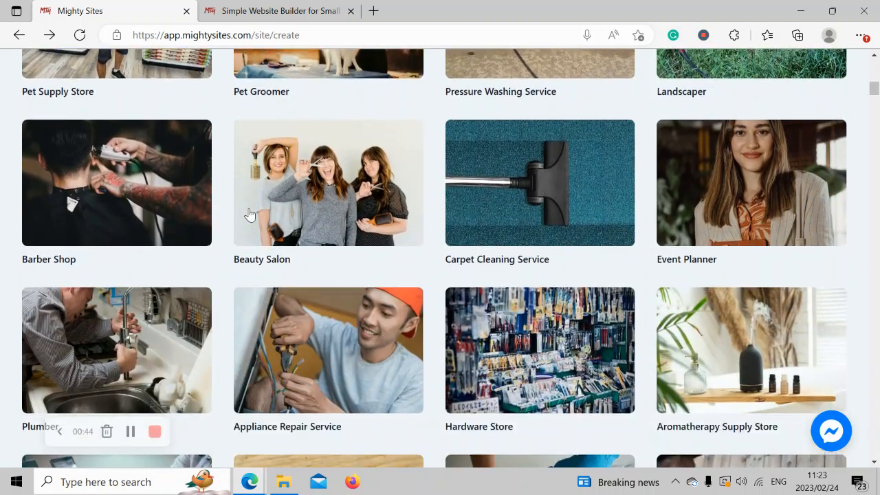
pyautogui.scroll(-1, 250, 208)
pyautogui.scroll(3, 251, 214)
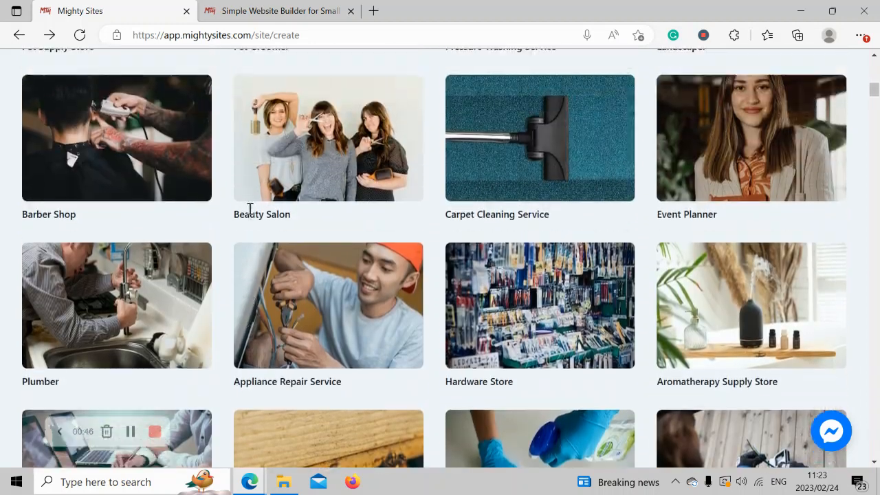
pyautogui.scroll(7, 249, 215)
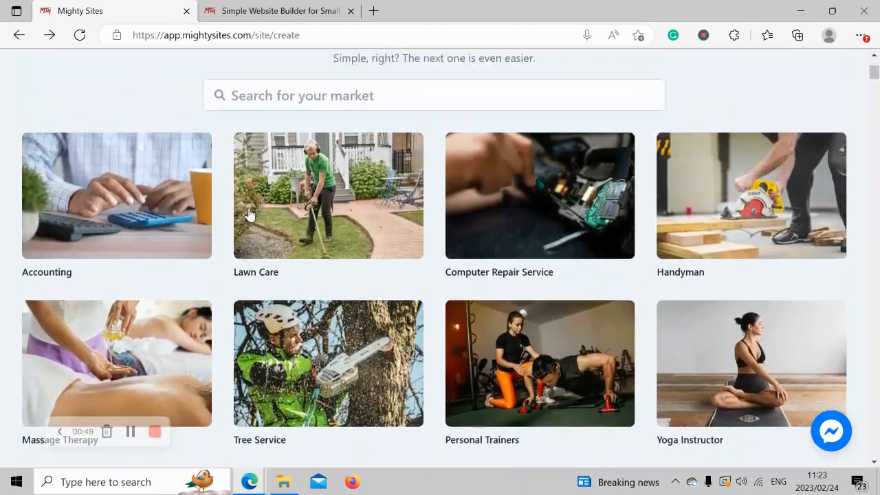
pyautogui.scroll(1, 249, 215)
pyautogui.click(363, 152)
pyautogui.write('tool repa')
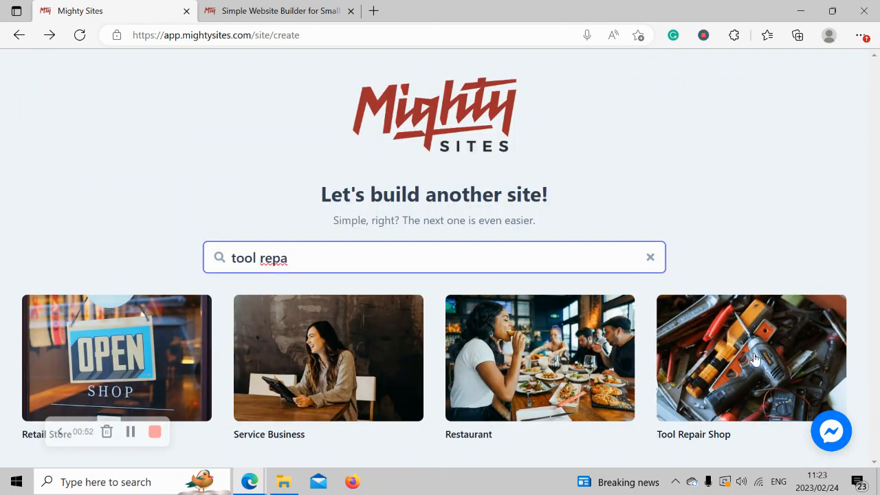
# - Pick the Tool Repair Shop template, enter the company name and the city Denver
pyautogui.click(731, 340)
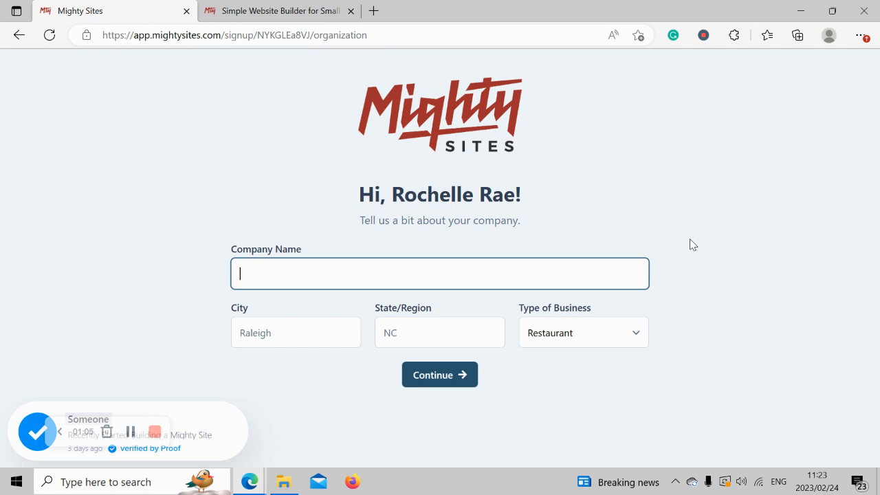
pyautogui.write("Rochelle's ")
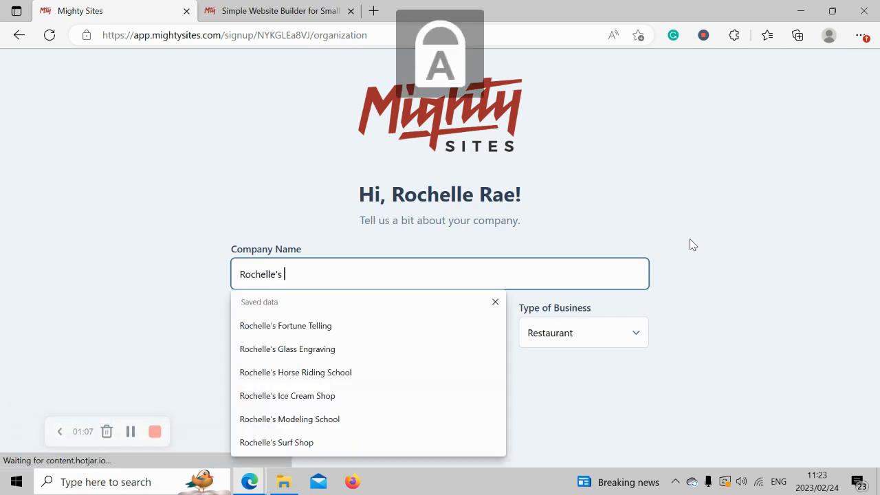
pyautogui.write('Tool Repair S')
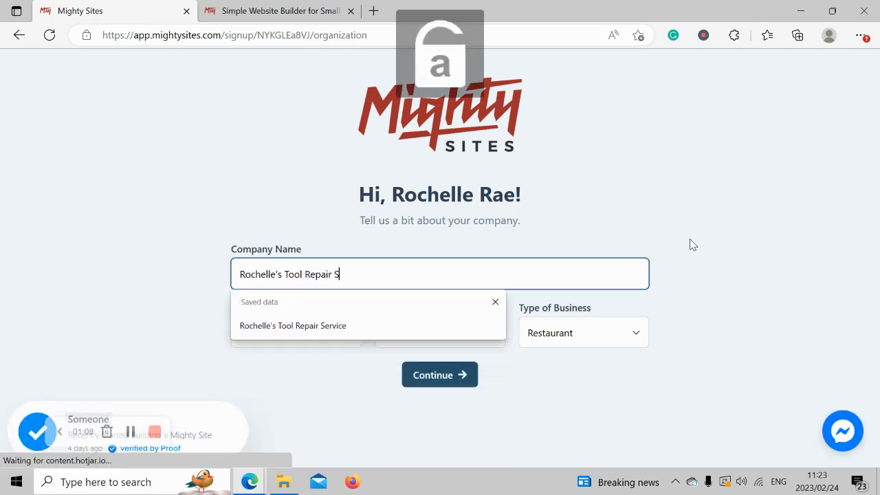
pyautogui.write('ervice')
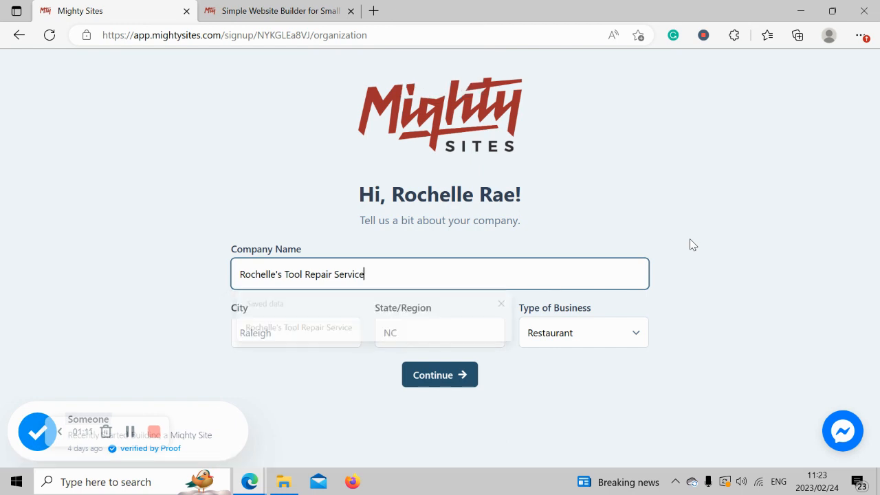
pyautogui.click(315, 334)
pyautogui.write('Denver')
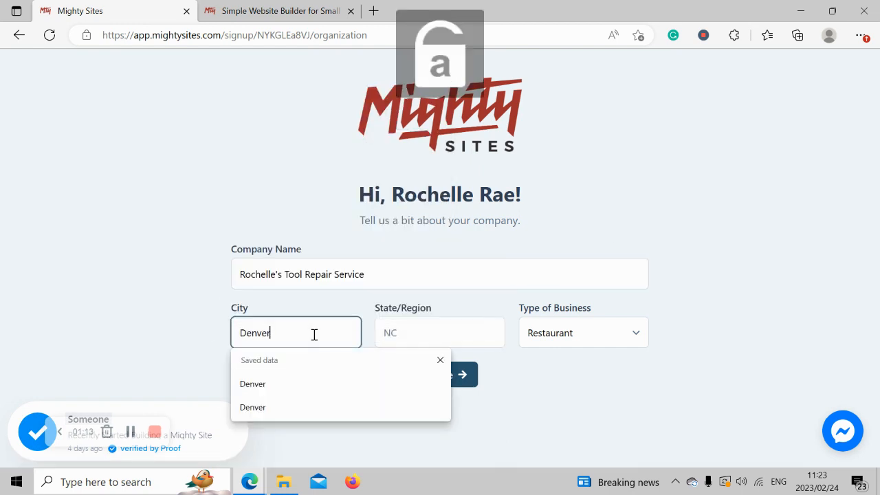
# - Set the state to Colorado and the business type to Service, then submit the details
pyautogui.click(403, 319)
pyautogui.press('capslock')
pyautogui.write('C')
pyautogui.press('capslock')
pyautogui.write('olorado')
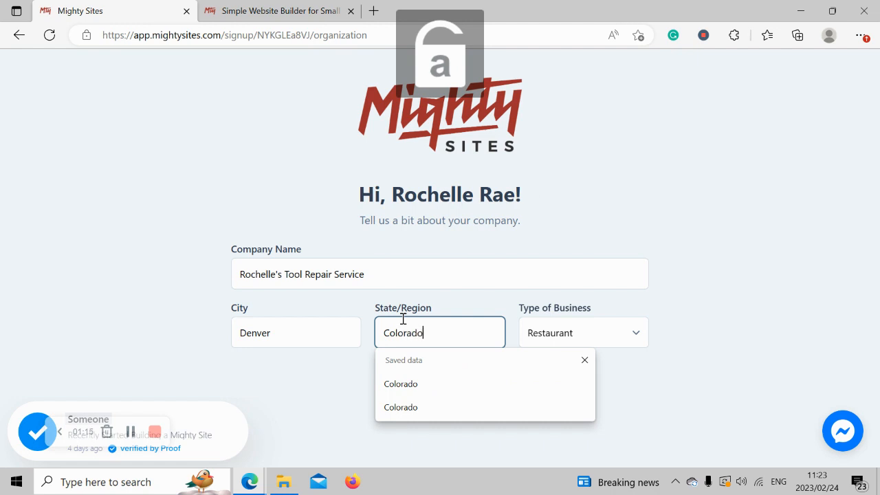
pyautogui.click(740, 276)
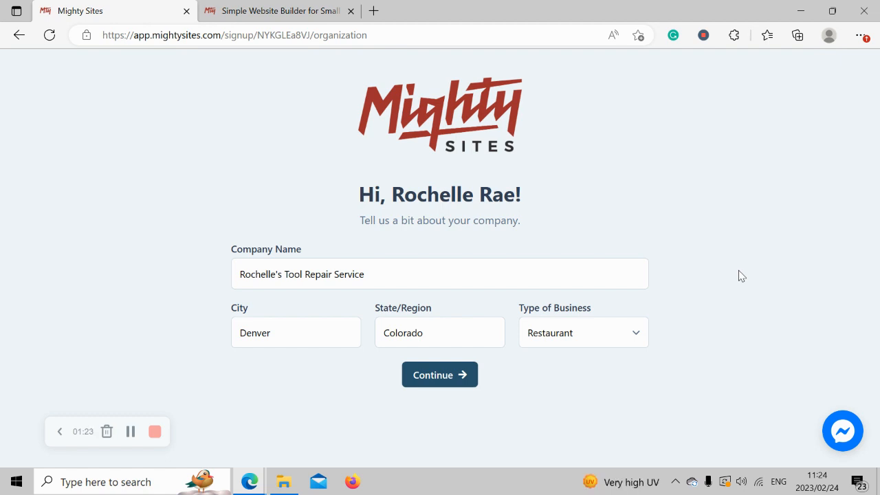
pyautogui.click(593, 333)
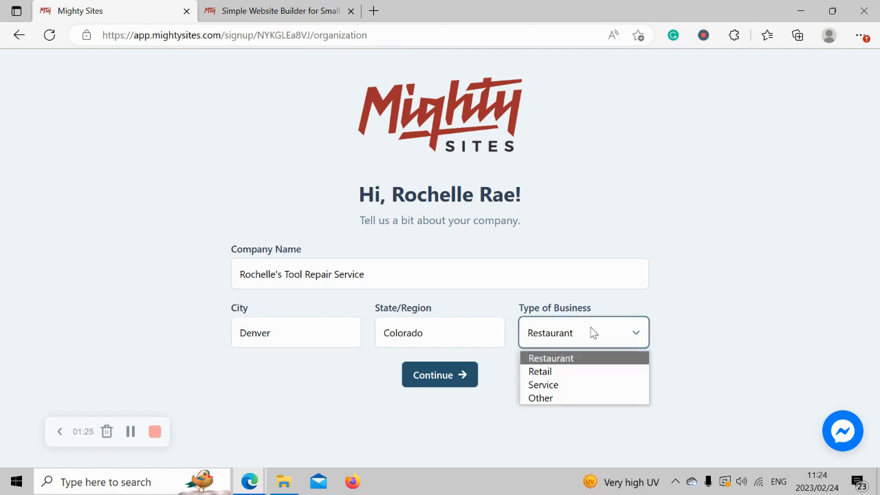
pyautogui.click(552, 385)
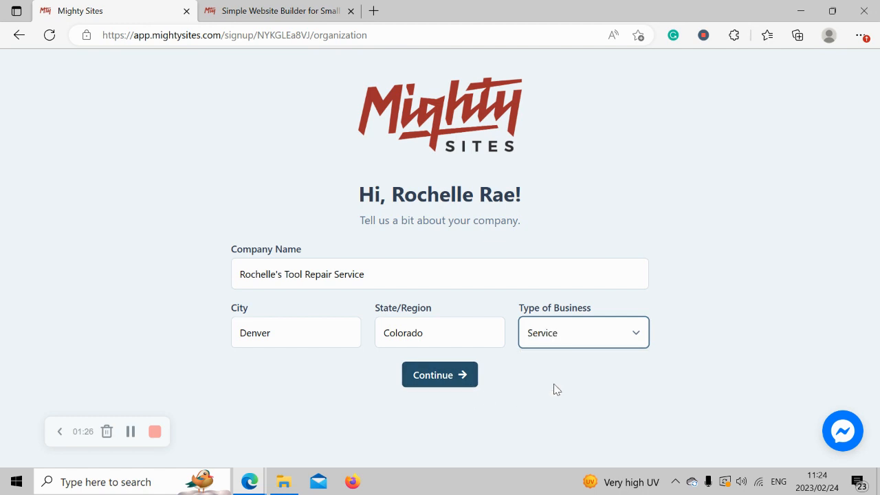
pyautogui.click(445, 384)
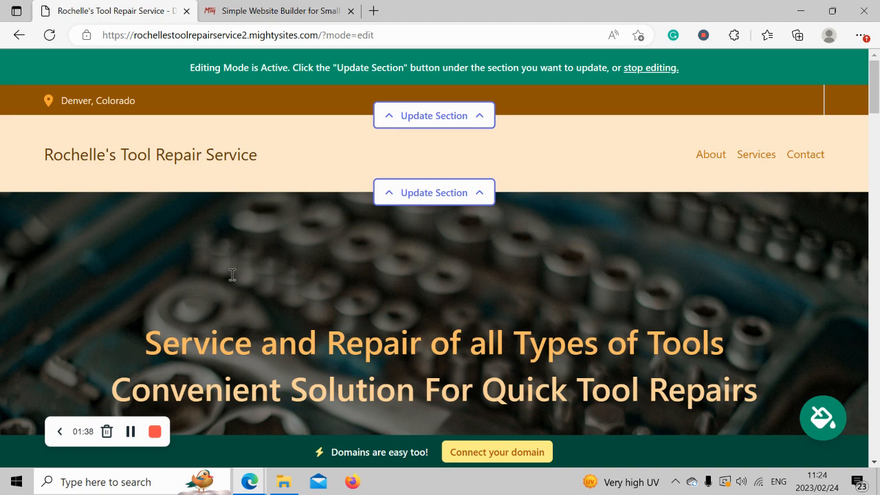
pyautogui.scroll(-5, 233, 275)
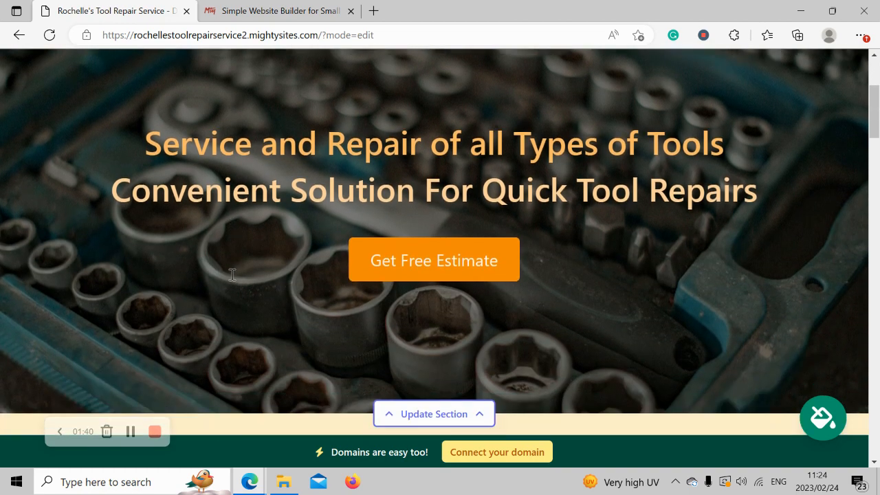
pyautogui.scroll(-6, 232, 275)
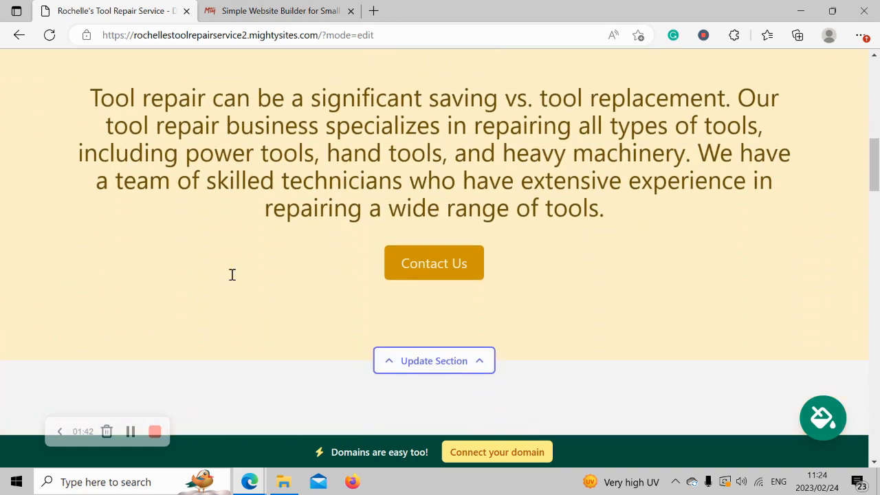
pyautogui.scroll(-3, 232, 275)
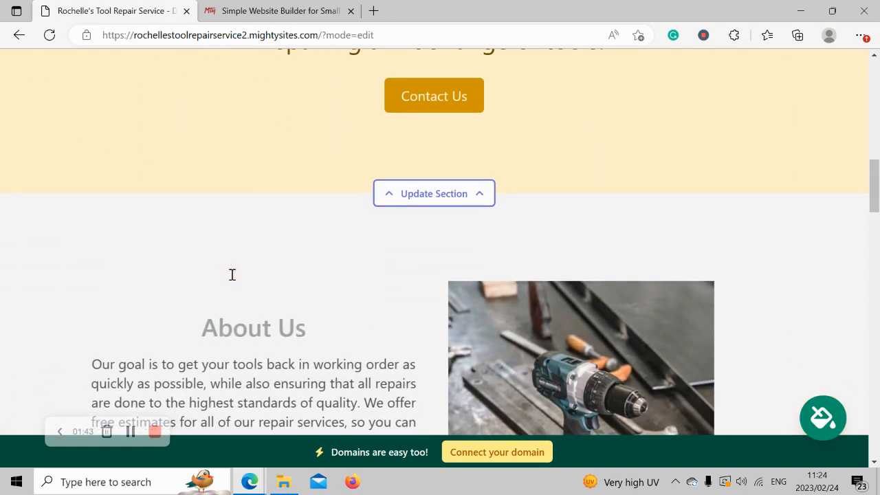
pyautogui.moveTo(202, 170); pyautogui.dragTo(413, 399)
pyautogui.scroll(-1, 500, 404)
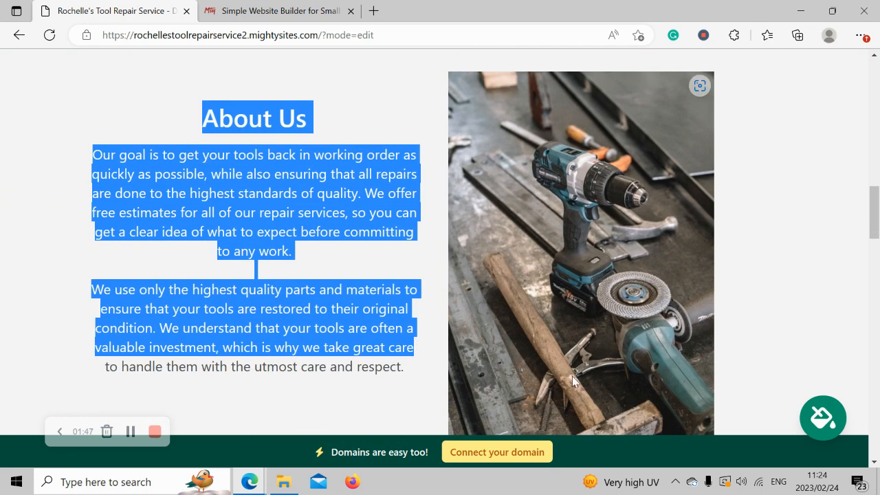
pyautogui.click(783, 270)
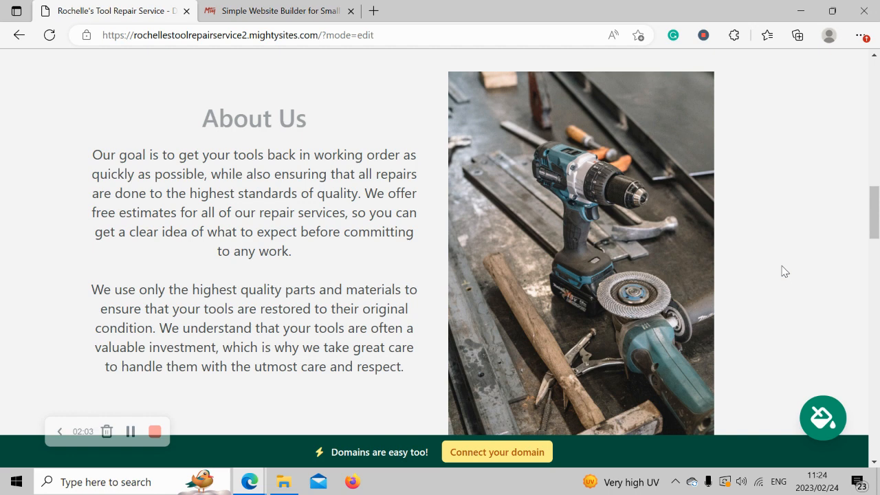
pyautogui.moveTo(78, 150); pyautogui.dragTo(415, 375)
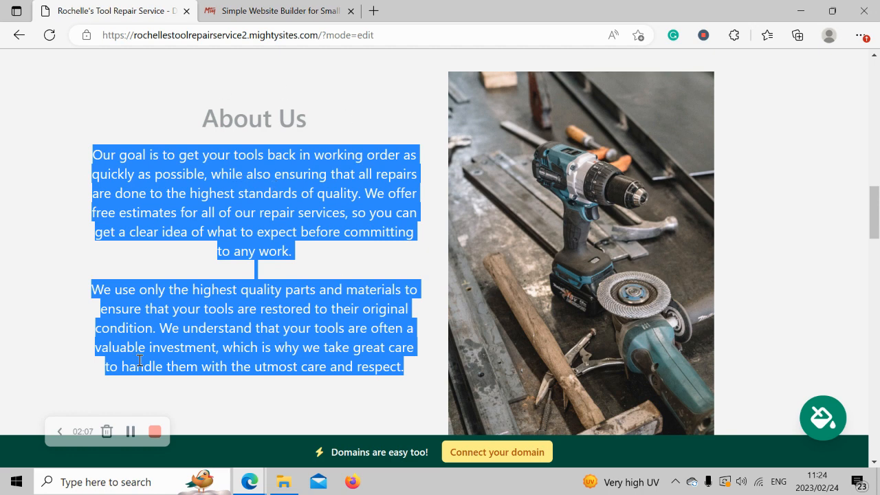
pyautogui.click(37, 244)
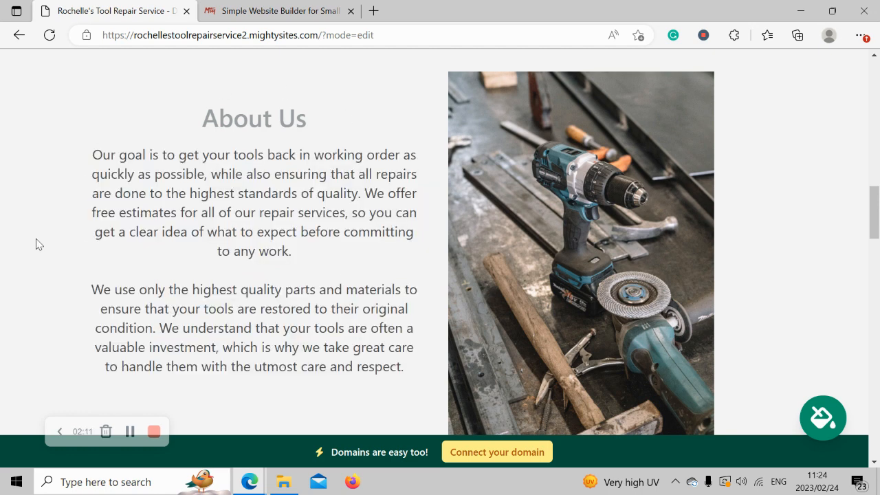
# - Scroll down to the 'Drop-off and Pickup Options' Services section, then back up to the header
pyautogui.scroll(-6, 38, 245)
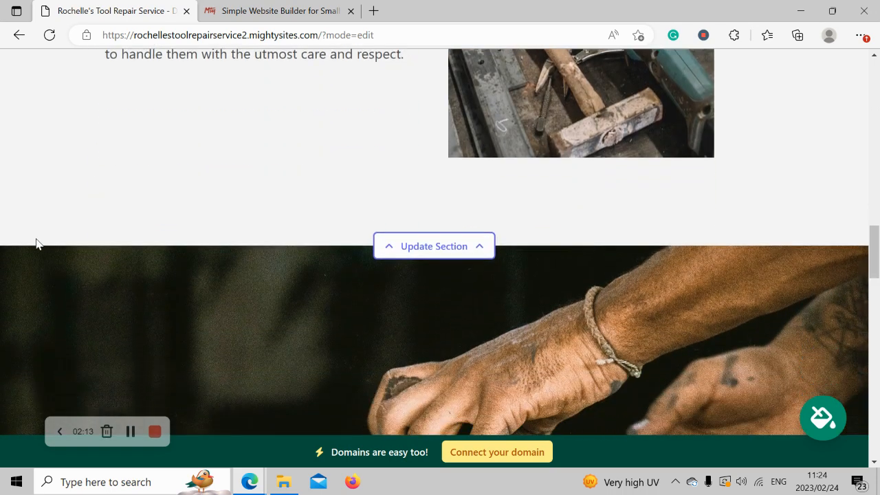
pyautogui.scroll(-6, 36, 240)
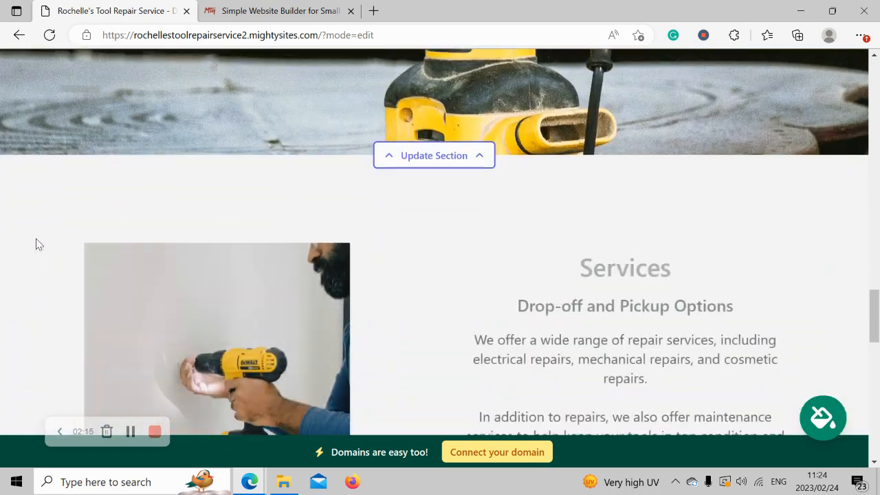
pyautogui.scroll(-2, 38, 244)
pyautogui.scroll(1, 38, 244)
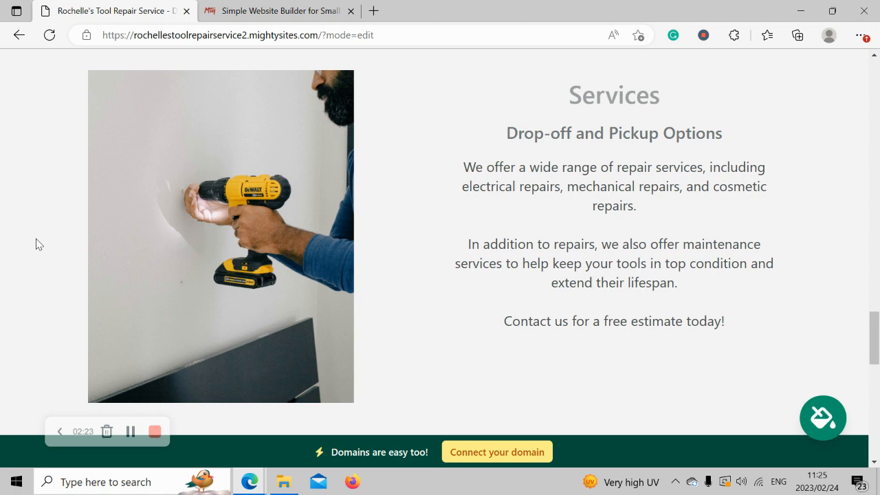
pyautogui.scroll(6, 37, 244)
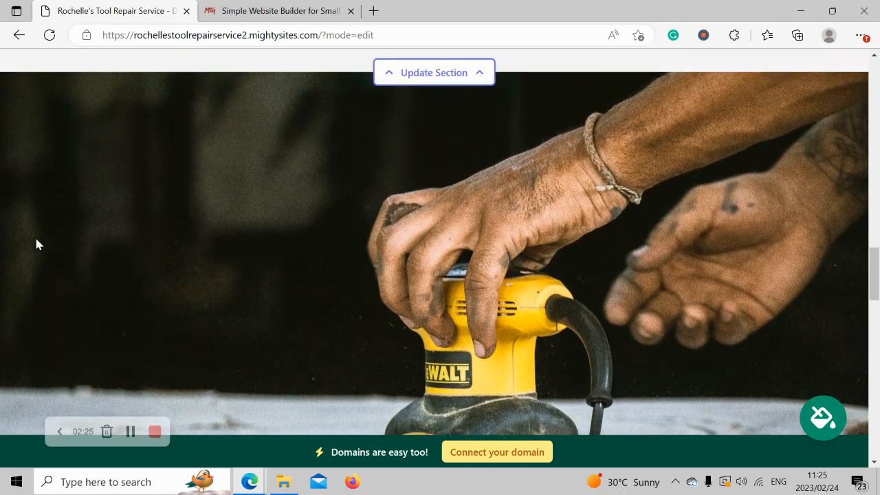
pyautogui.scroll(5, 36, 244)
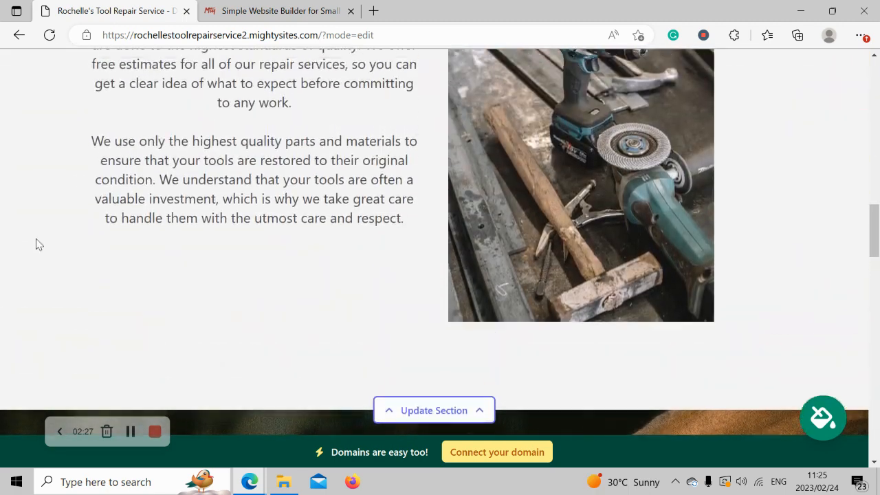
pyautogui.scroll(7, 38, 244)
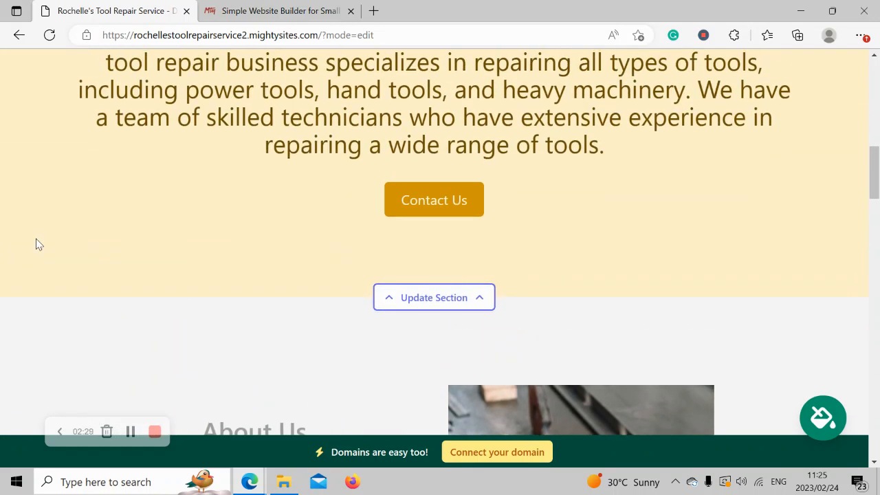
pyautogui.scroll(5, 38, 245)
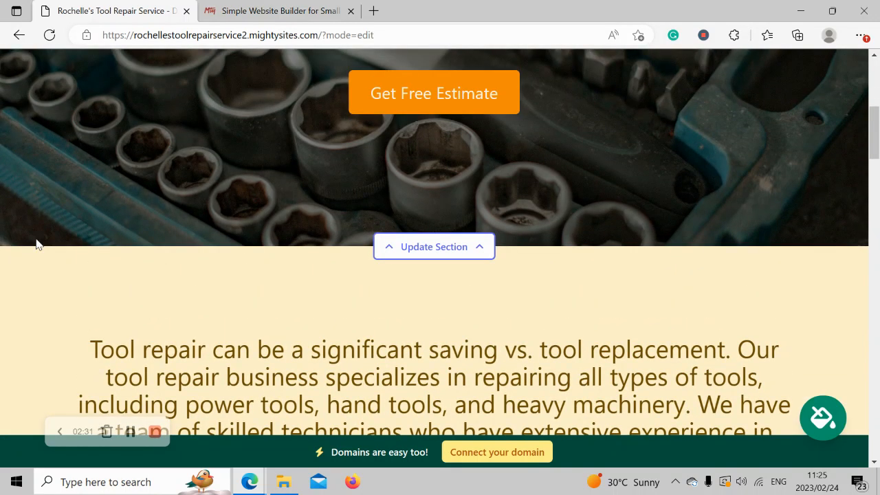
pyautogui.scroll(5, 36, 244)
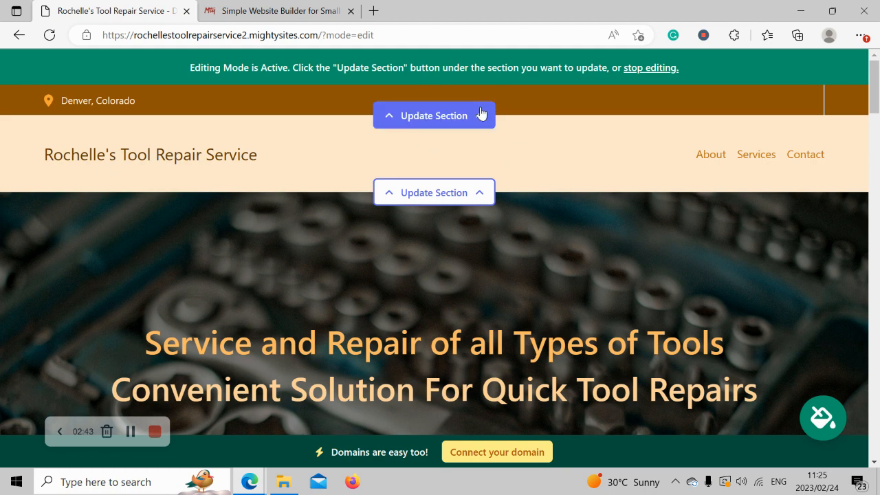
# - In the top contact bar's editor, enter the organization email and show it on the site
pyautogui.click(482, 113)
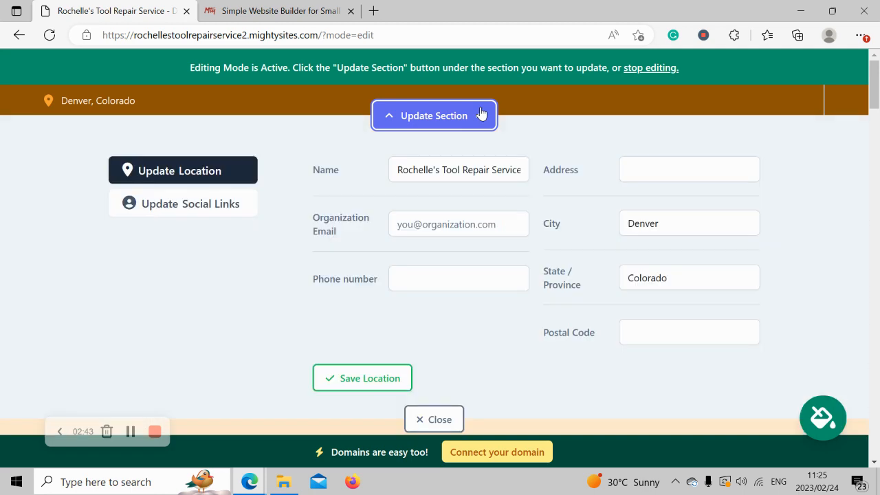
pyautogui.click(445, 227)
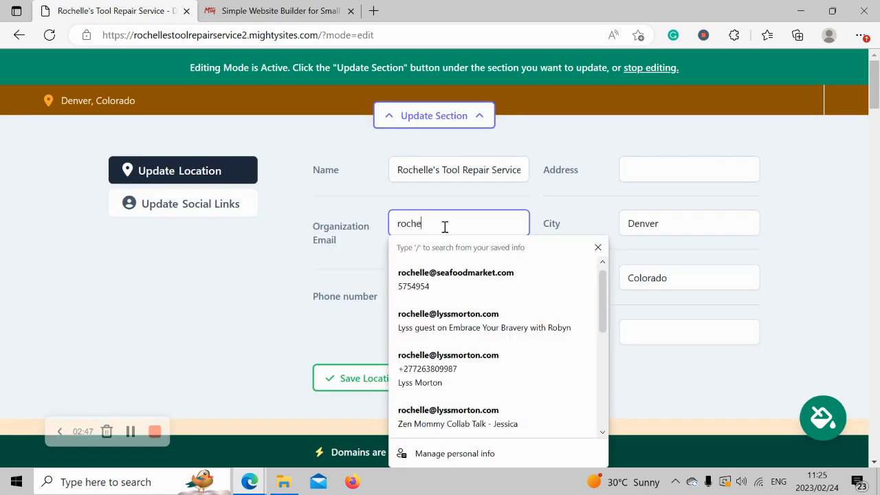
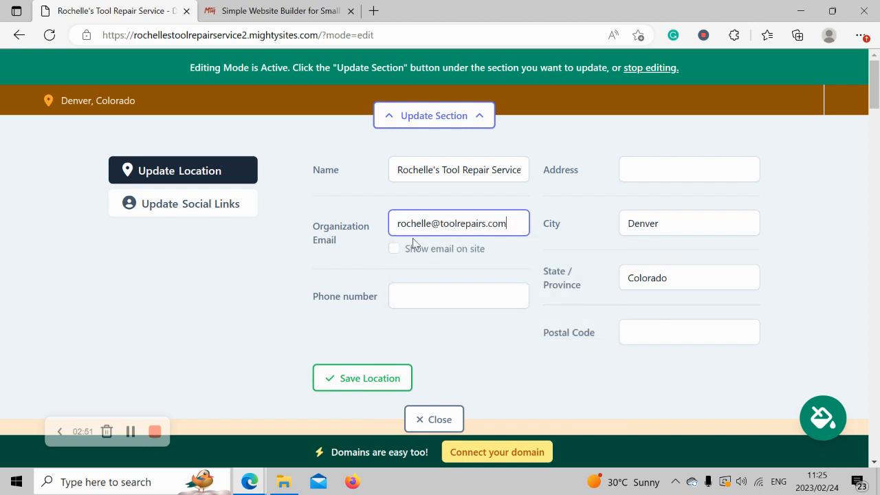
pyautogui.click(394, 249)
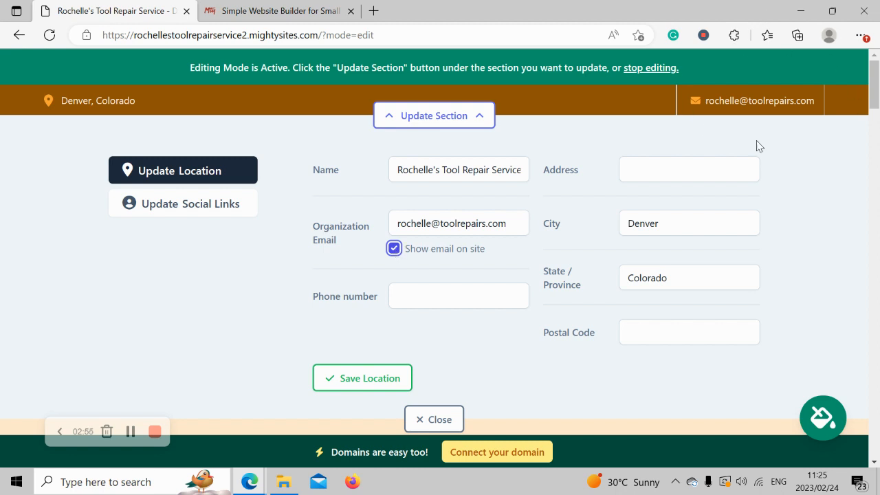
# - Fill in the business phone number, street address and postal code, then save the location
pyautogui.click(464, 288)
pyautogui.write('565-4833')
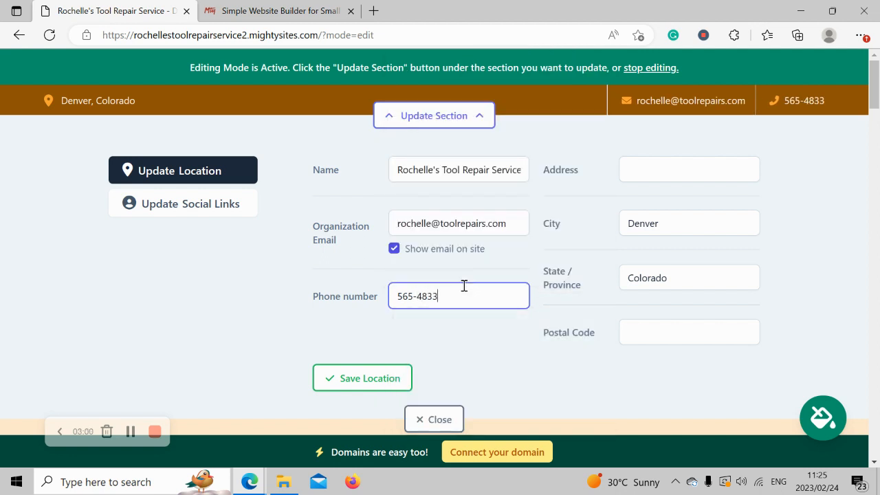
pyautogui.click(659, 172)
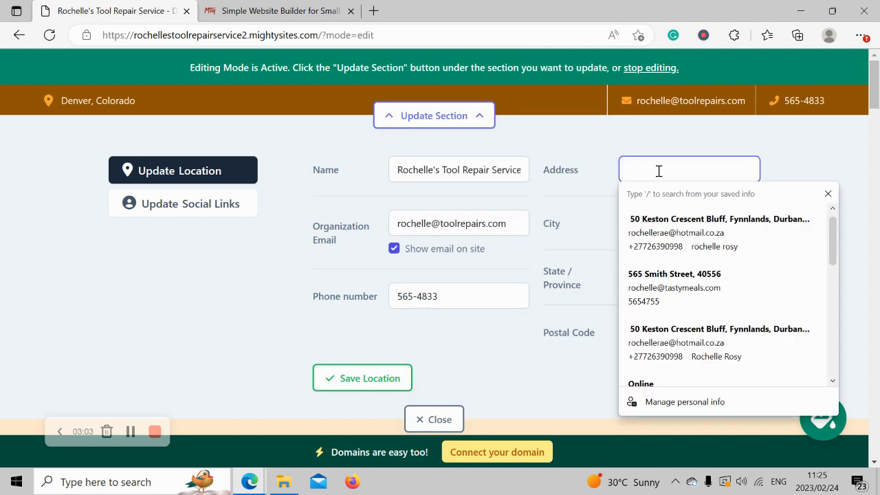
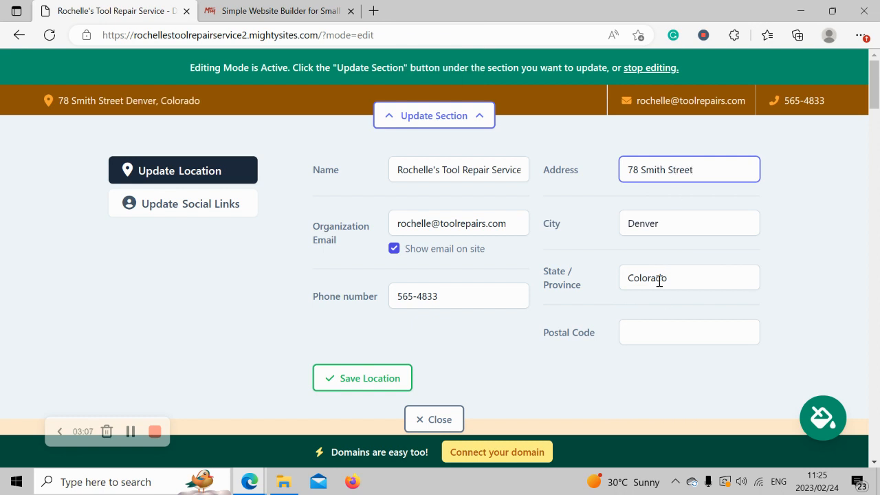
pyautogui.click(675, 335)
pyautogui.write('40565')
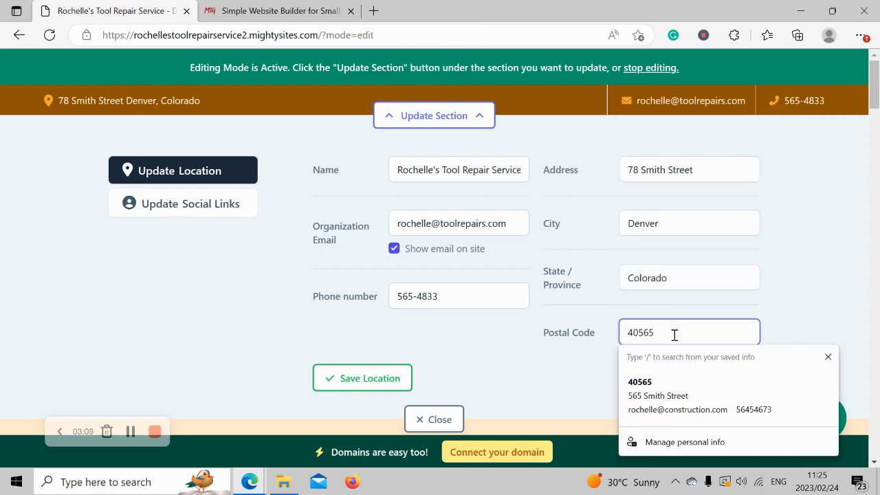
pyautogui.click(830, 175)
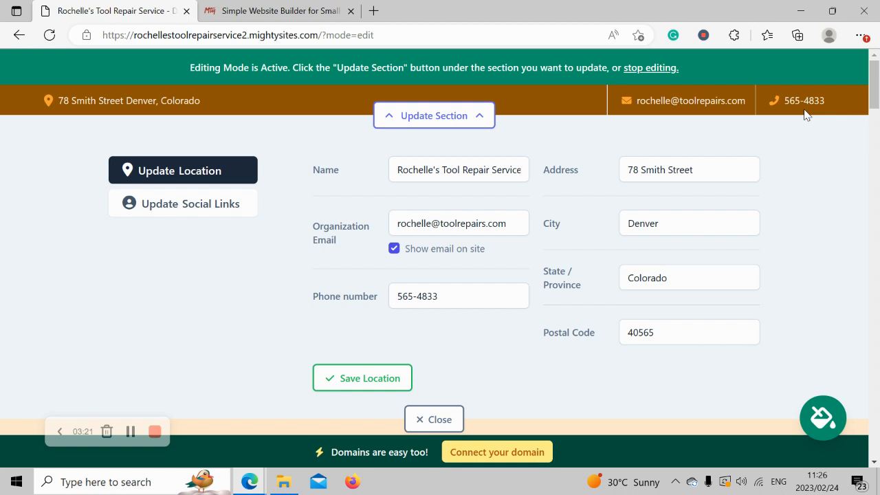
pyautogui.click(373, 377)
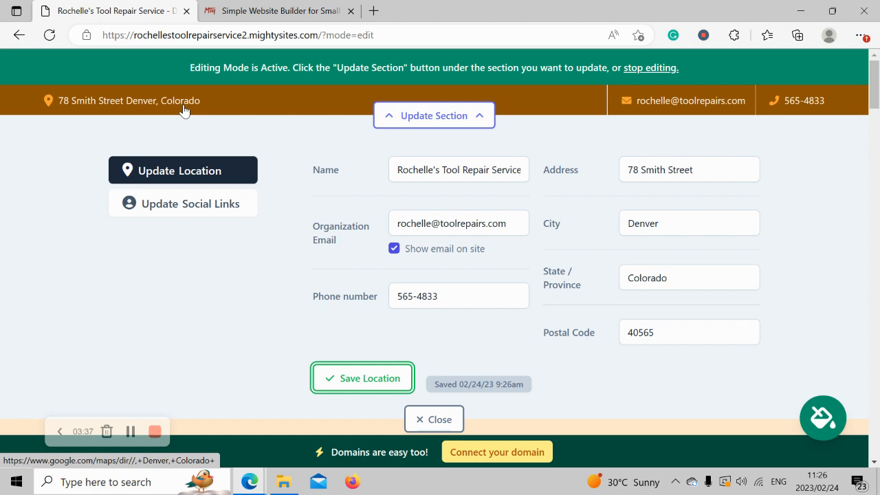
pyautogui.click(399, 378)
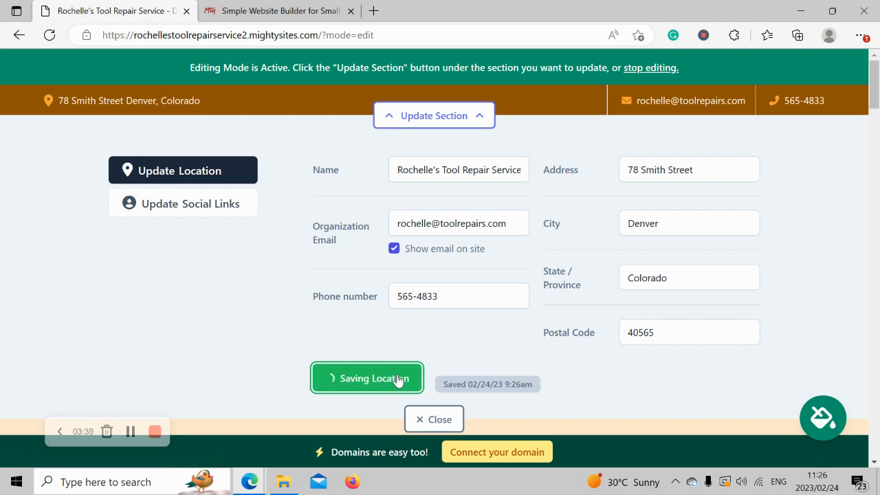
# - Add the business's Instagram handle under social links, save it and close the editor
pyautogui.click(195, 214)
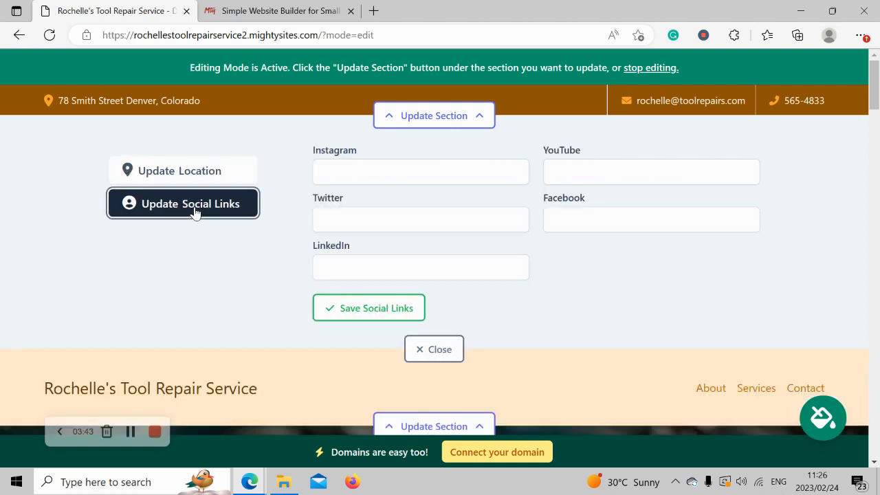
pyautogui.click(387, 165)
pyautogui.write('mightysites')
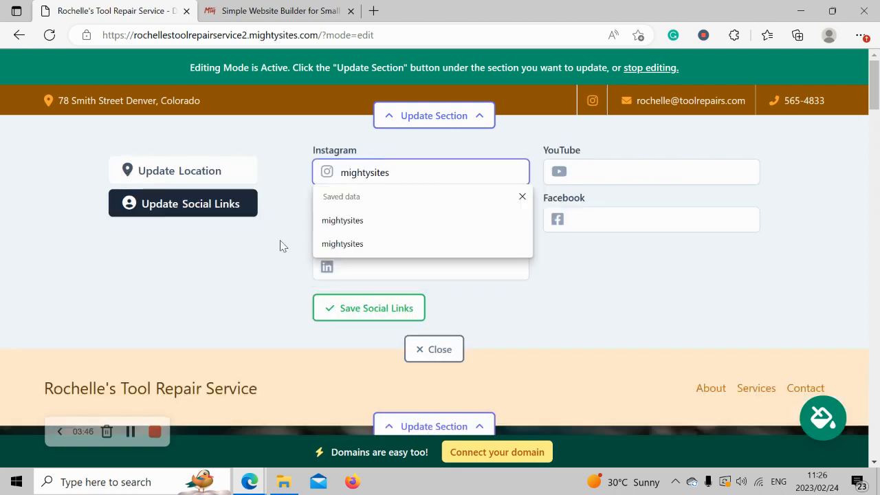
pyautogui.press('Return')
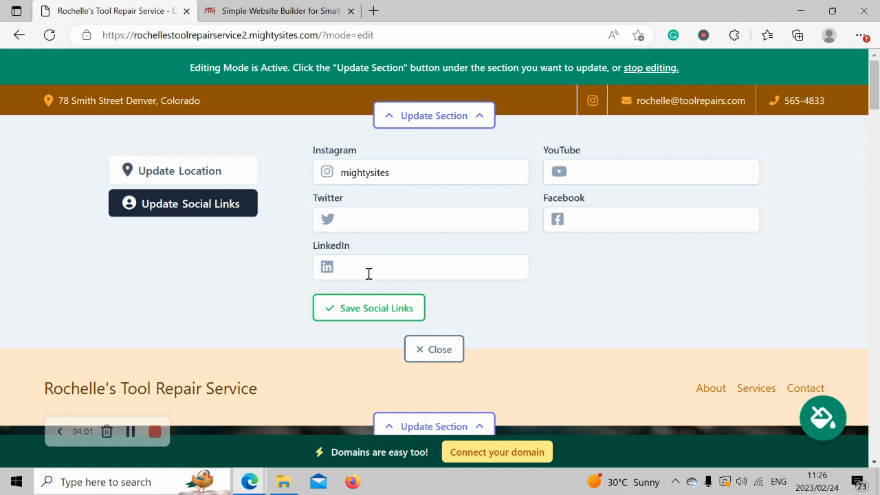
pyautogui.click(376, 311)
pyautogui.click(436, 349)
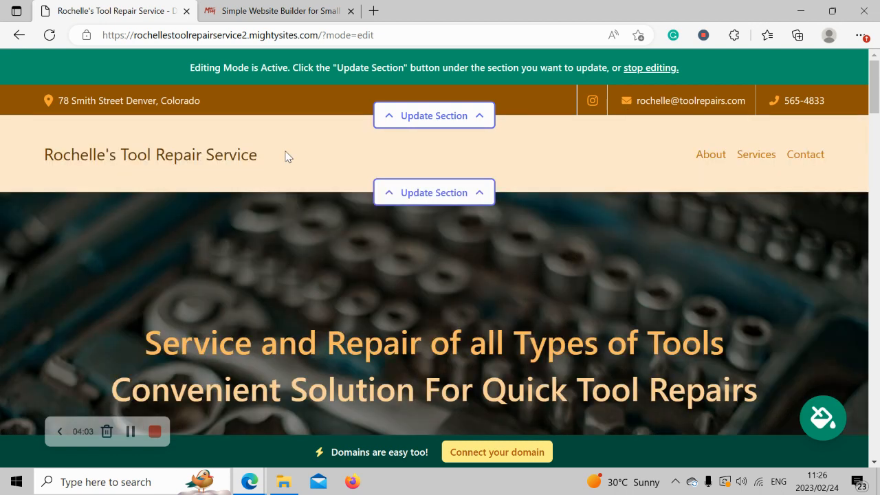
# - Start a header logo update and browse to the Pictures folder for an image
pyautogui.click(395, 193)
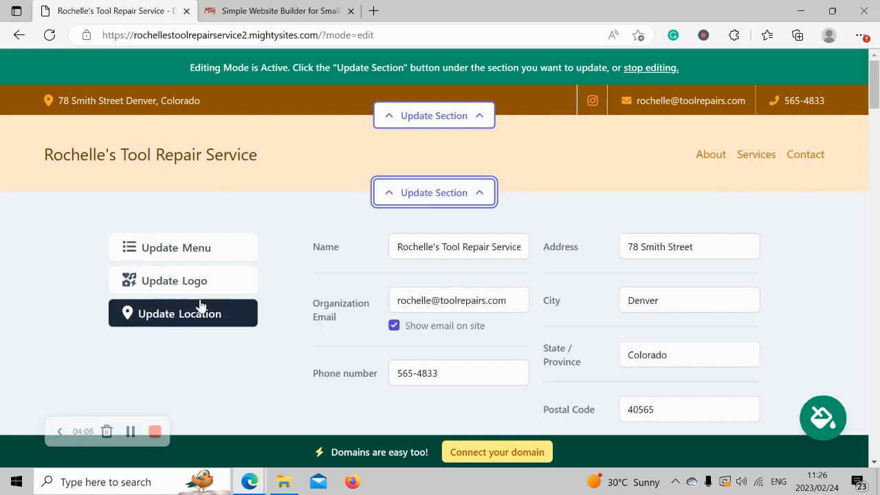
pyautogui.click(207, 283)
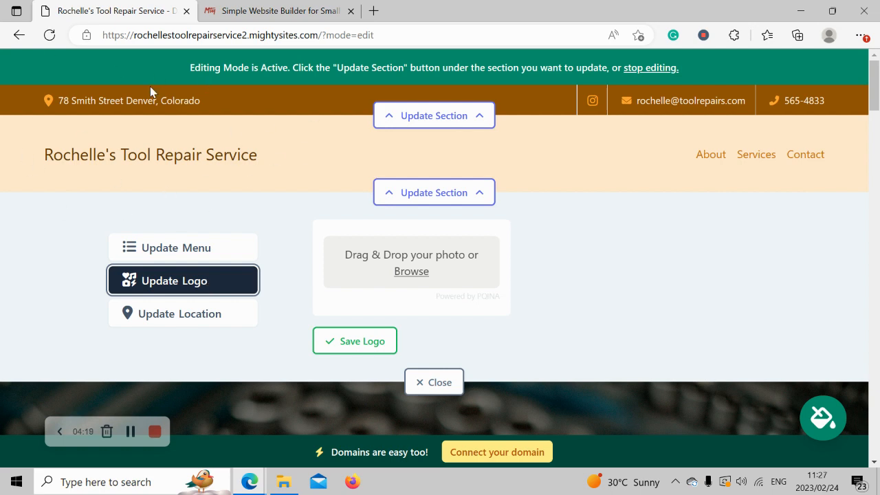
pyautogui.click(417, 275)
pyautogui.click(71, 156)
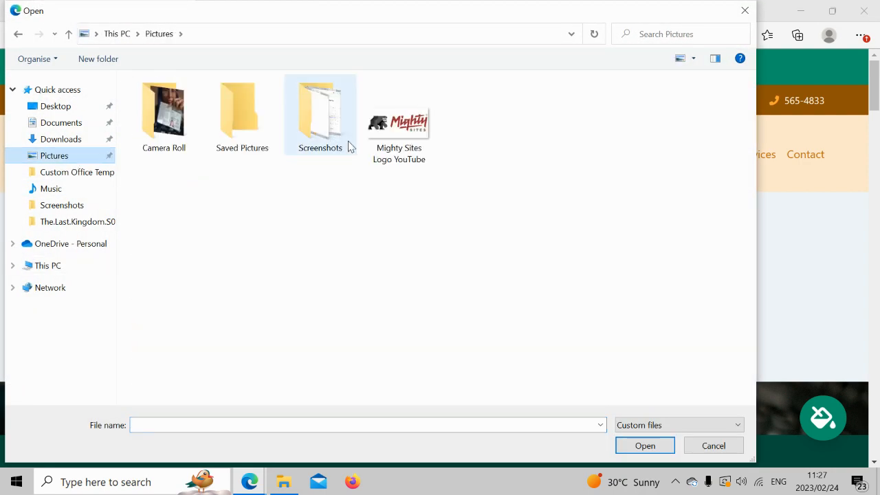
# - Choose the 'Mighty Sites Logo YouTube' image from Pictures as the logo
pyautogui.doubleClick(370, 142)
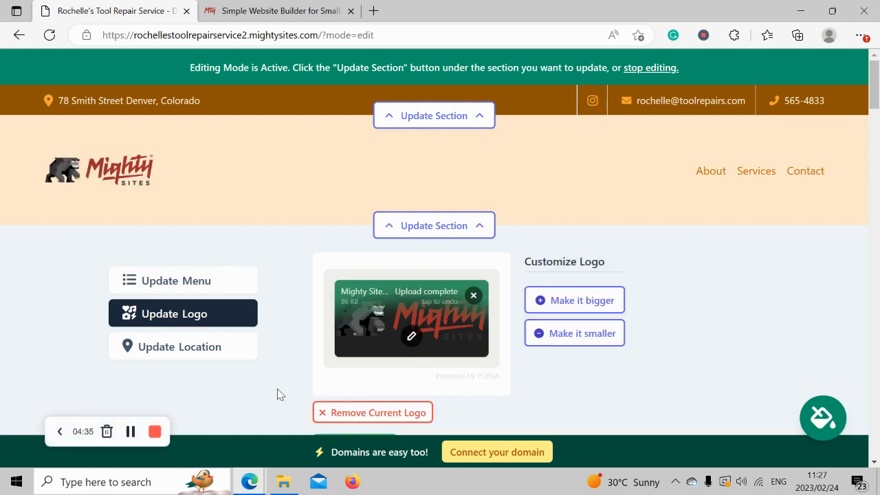
# - Make the header logo one size bigger, save it and close the logo editor
pyautogui.click(590, 300)
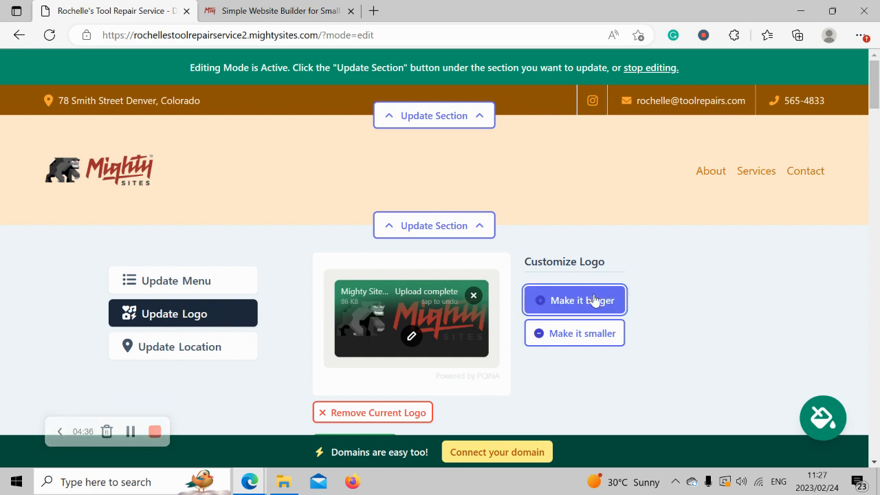
pyautogui.click(582, 334)
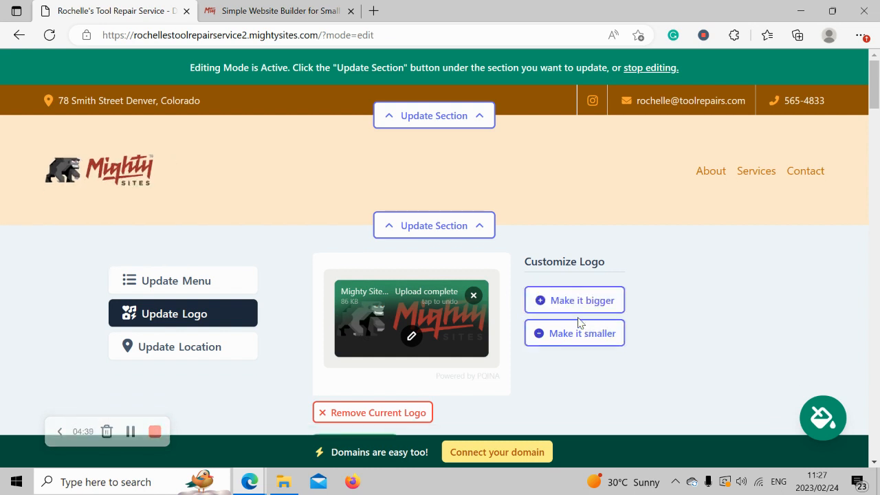
pyautogui.click(580, 302)
pyautogui.scroll(-1, 767, 300)
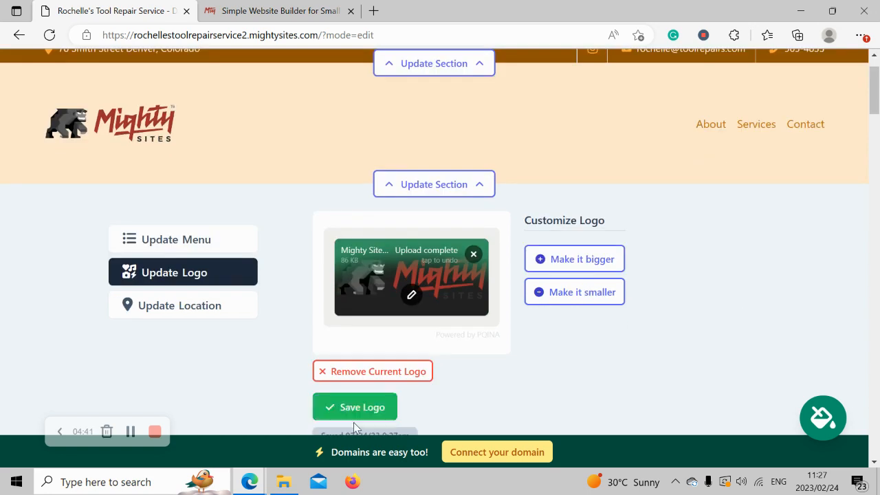
pyautogui.click(355, 415)
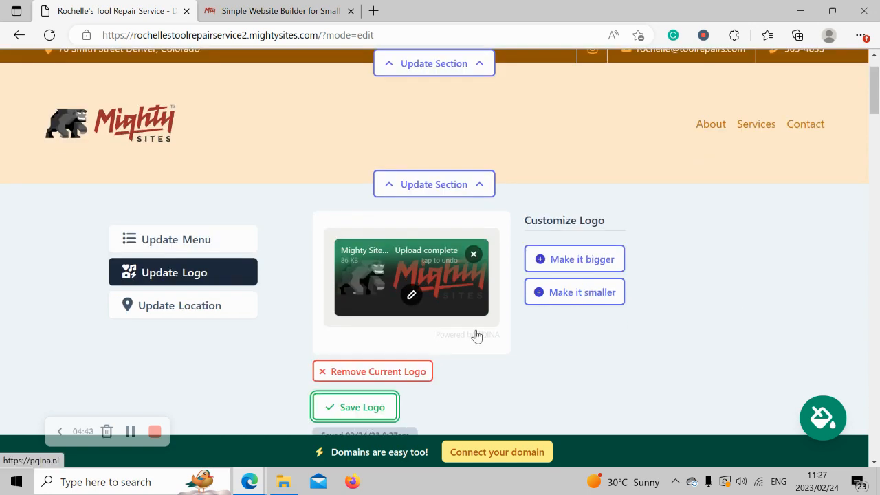
pyautogui.scroll(-1, 477, 336)
pyautogui.click(422, 412)
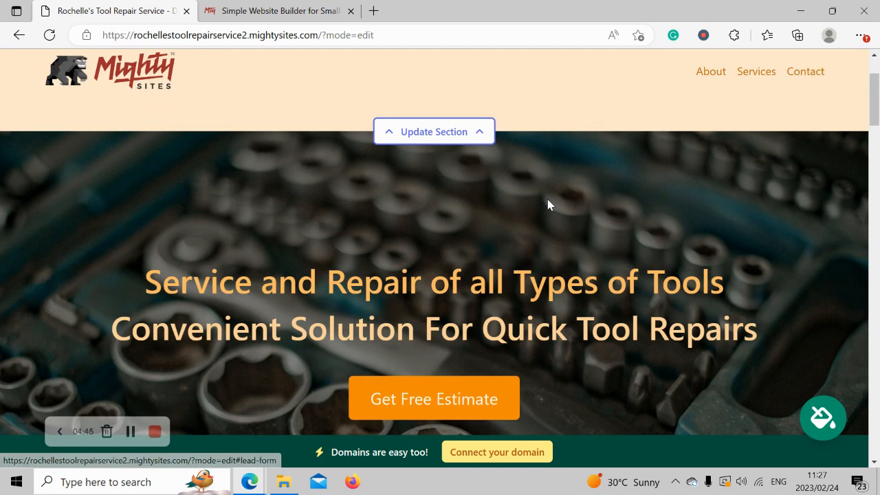
pyautogui.scroll(2, 548, 205)
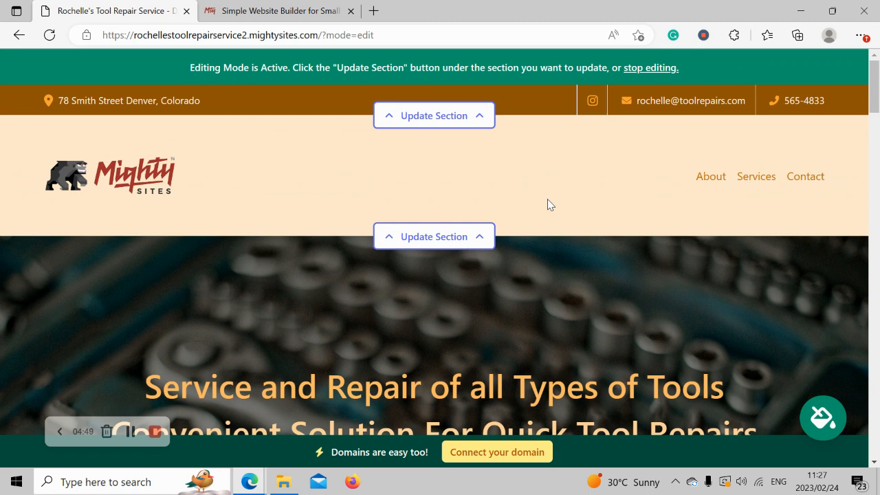
pyautogui.scroll(-5, 548, 204)
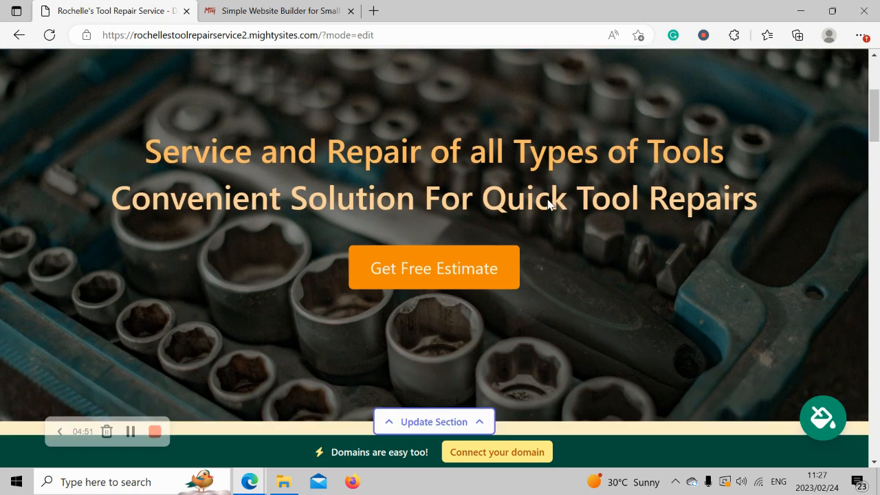
pyautogui.scroll(-3, 548, 204)
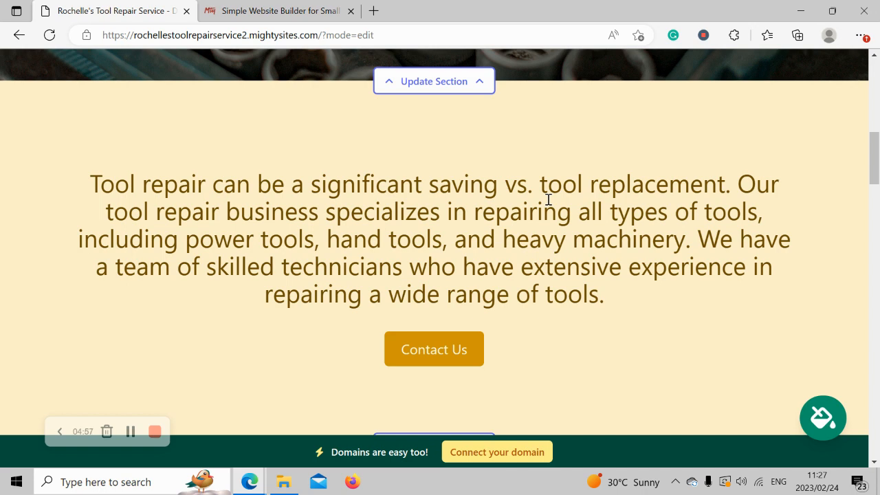
pyautogui.scroll(5, 548, 200)
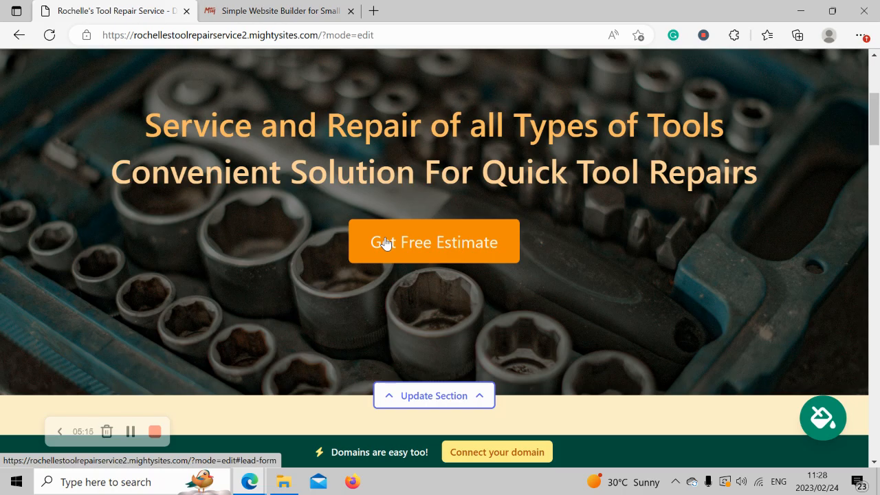
pyautogui.scroll(2, 385, 244)
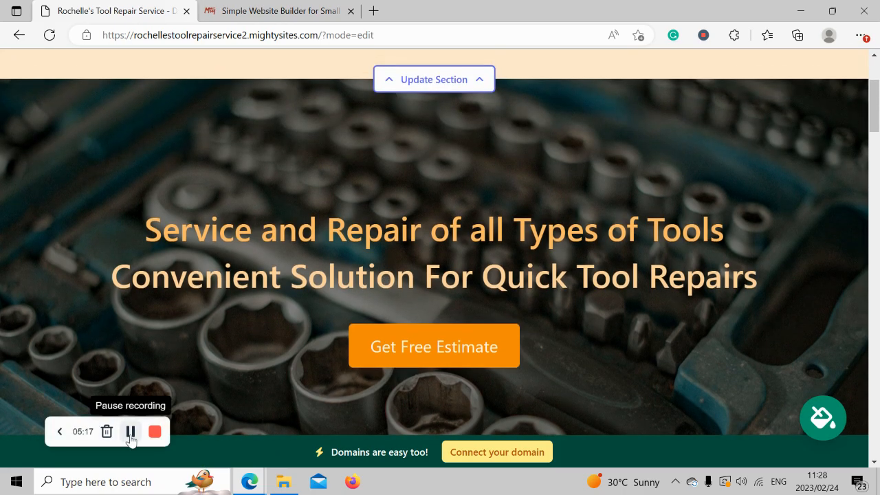
pyautogui.scroll(3, 266, 257)
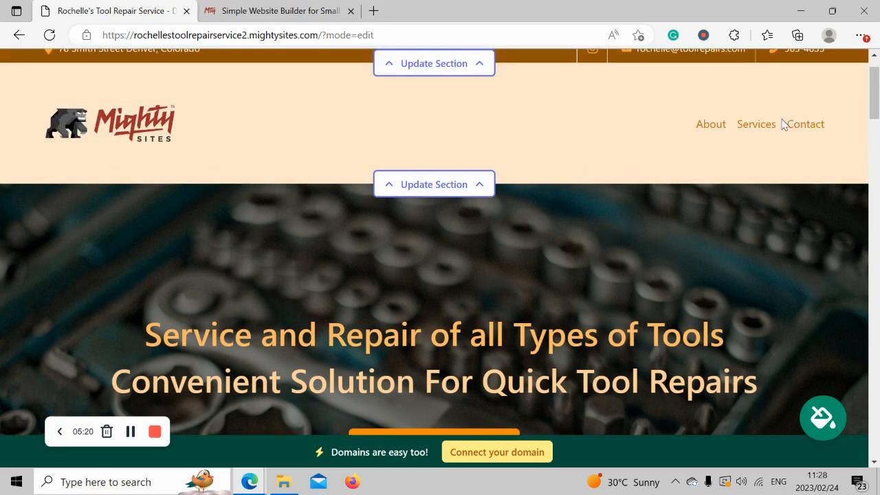
pyautogui.click(822, 420)
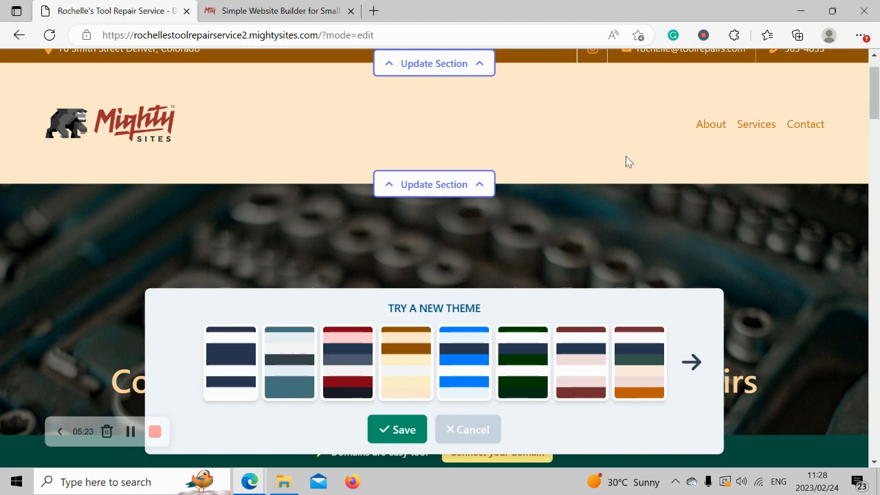
pyautogui.click(465, 360)
pyautogui.click(568, 362)
pyautogui.click(631, 377)
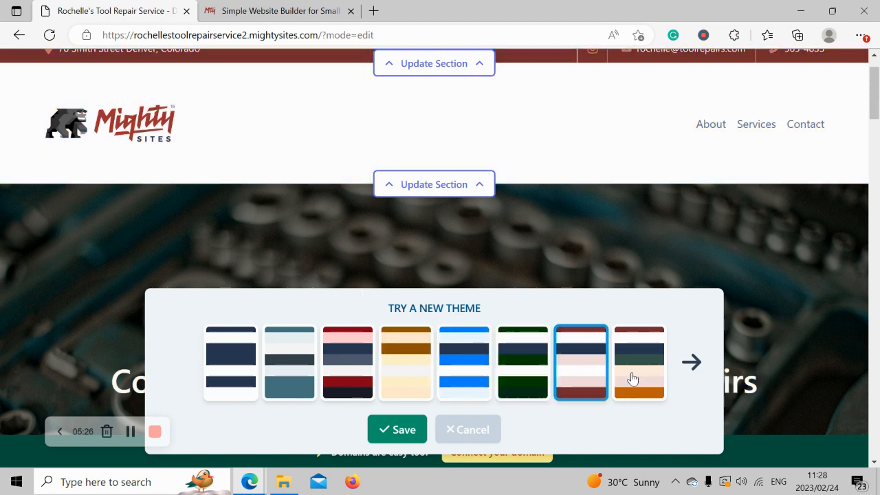
pyautogui.click(404, 385)
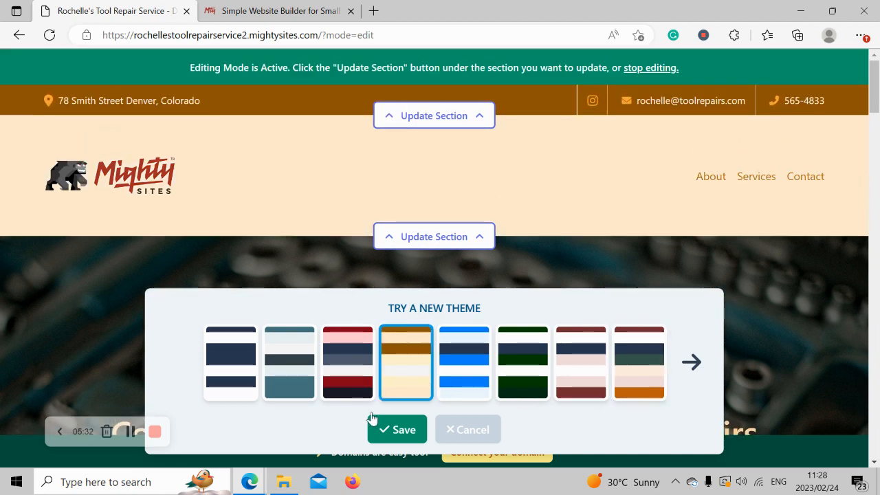
pyautogui.click(393, 429)
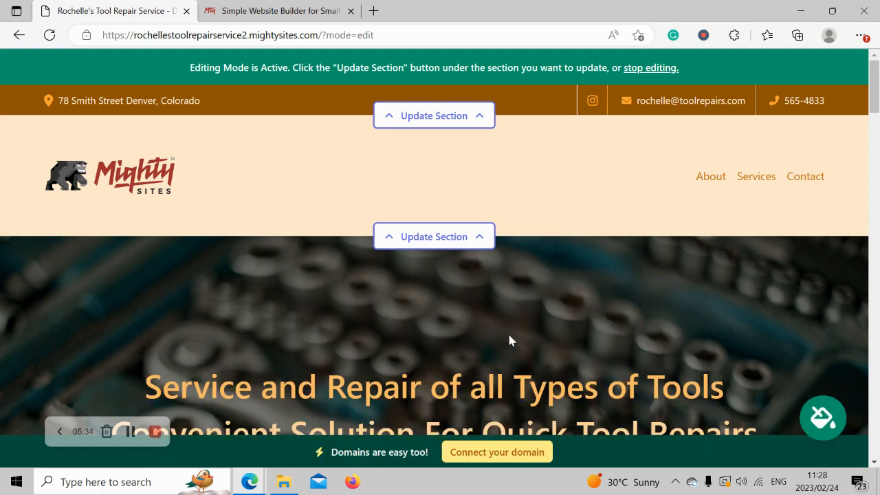
pyautogui.scroll(-3, 509, 340)
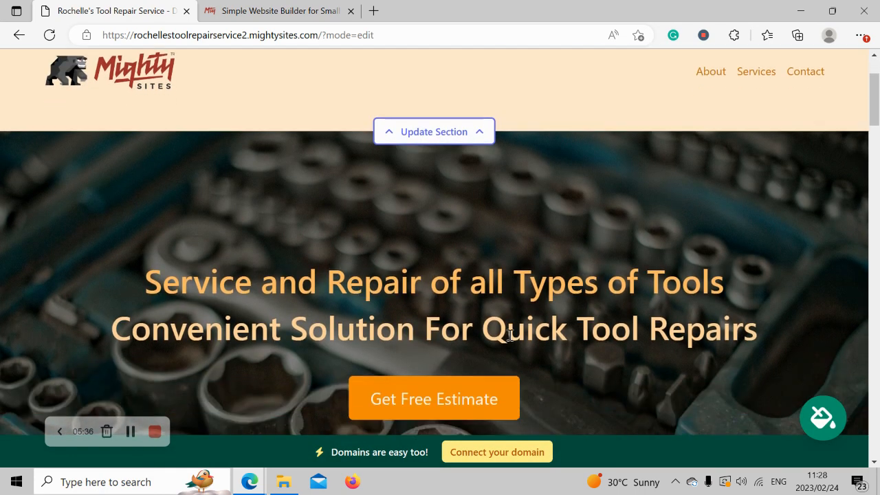
pyautogui.scroll(-2, 509, 339)
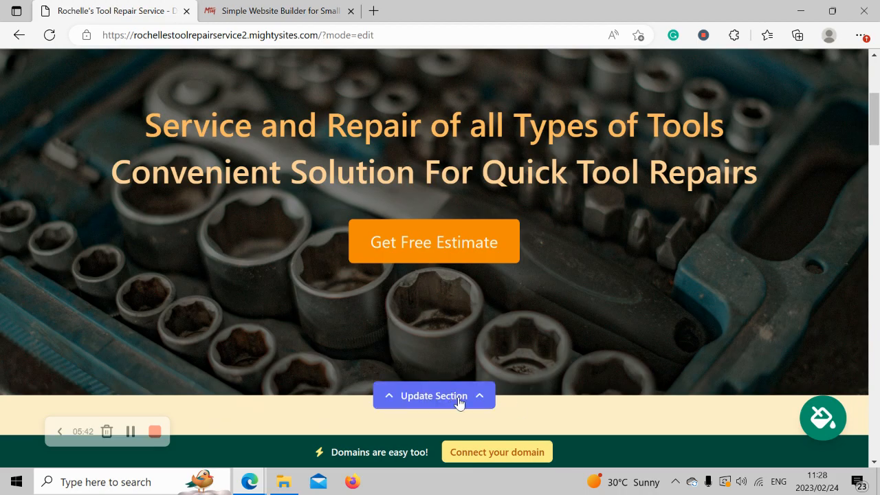
# - Open the hero section's editor on its Update Image options
pyautogui.click(432, 396)
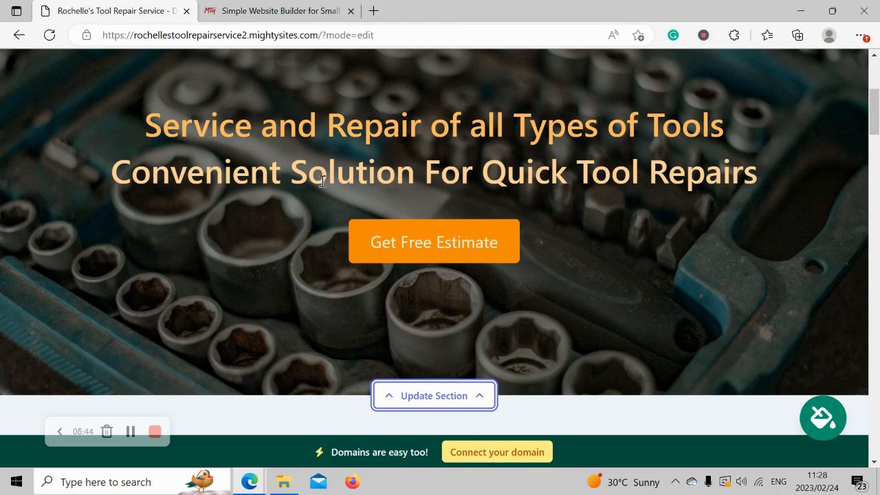
pyautogui.scroll(-2, 394, 216)
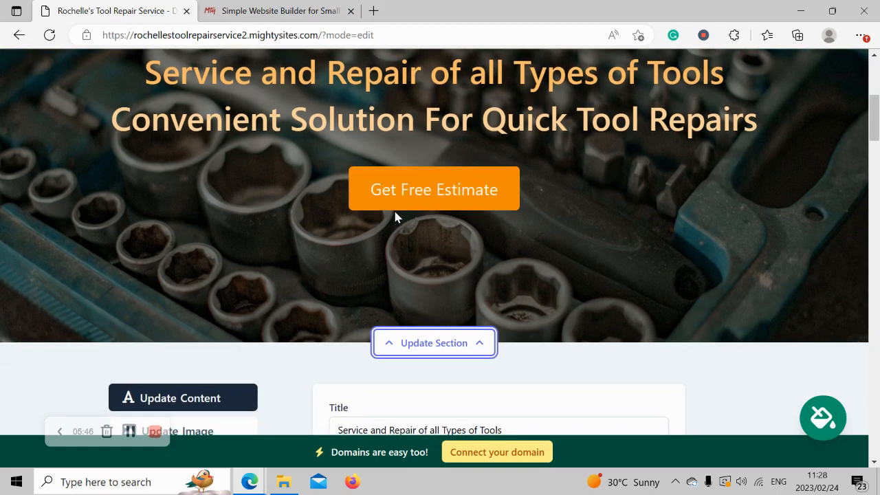
pyautogui.scroll(-2, 395, 214)
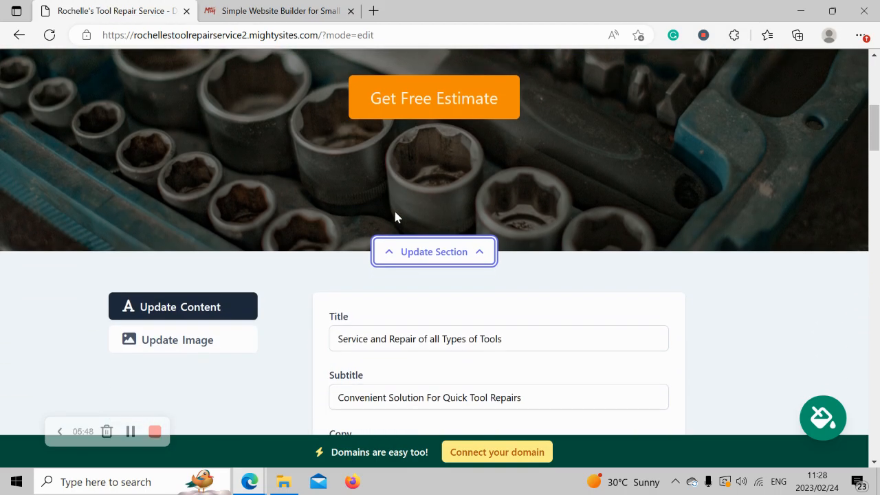
pyautogui.click(216, 276)
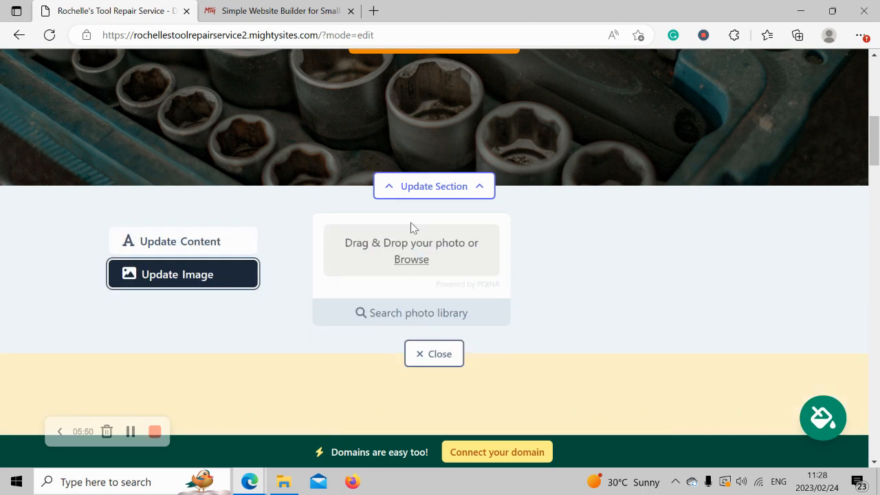
# - Search the stock photo library for 'Tool' instead of 'Shop'
pyautogui.click(429, 313)
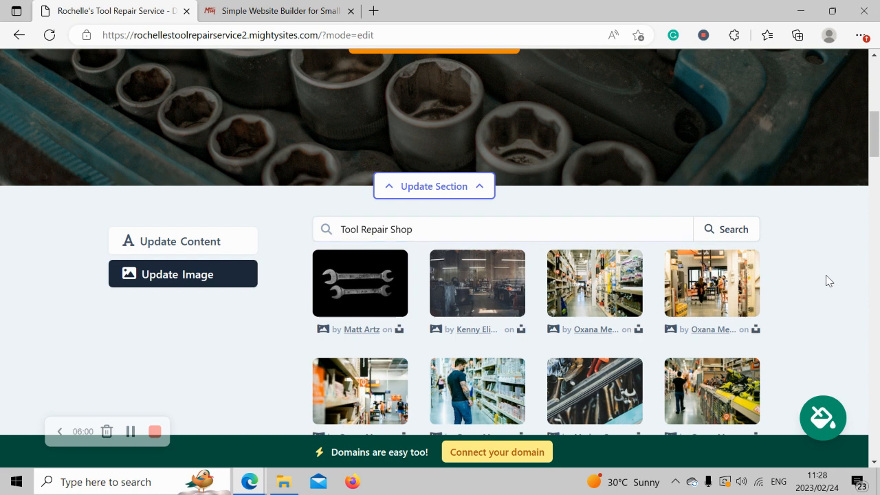
pyautogui.scroll(-3, 828, 279)
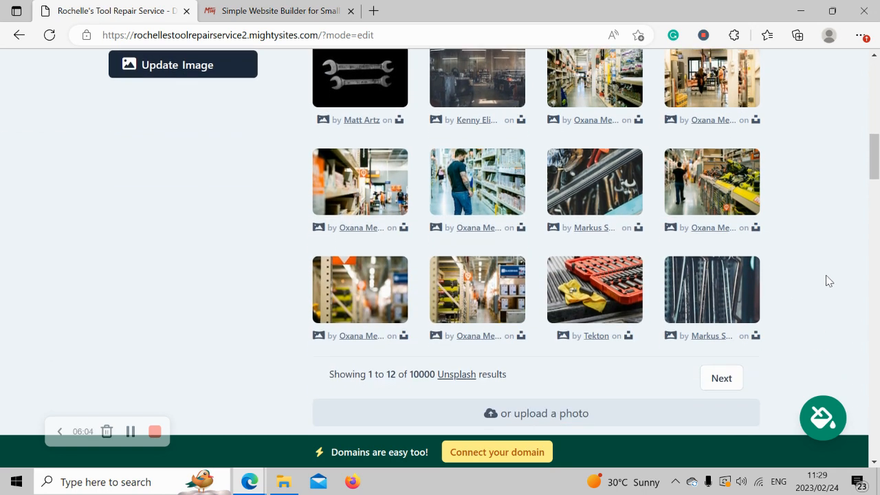
pyautogui.scroll(2, 827, 278)
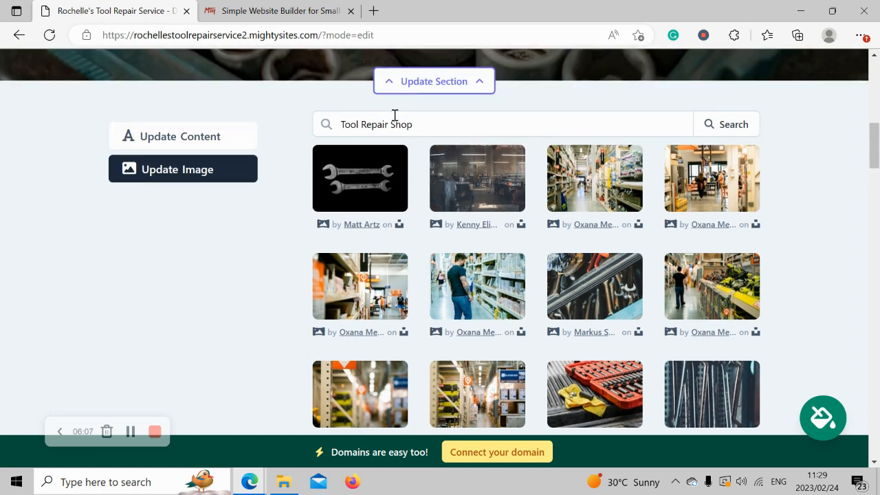
pyautogui.moveTo(390, 123); pyautogui.dragTo(456, 126)
pyautogui.press('BackSpace')
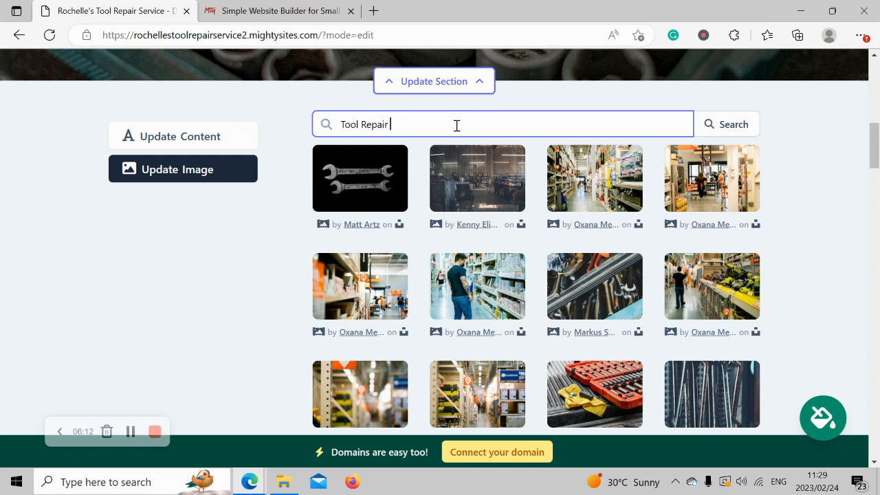
pyautogui.press('BackSpace')
pyautogui.press('BackSpace')
pyautogui.press('BackSpace')
pyautogui.press('BackSpace')
pyautogui.press('BackSpace')
pyautogui.press('BackSpace')
pyautogui.press('BackSpace')
pyautogui.press('BackSpace')
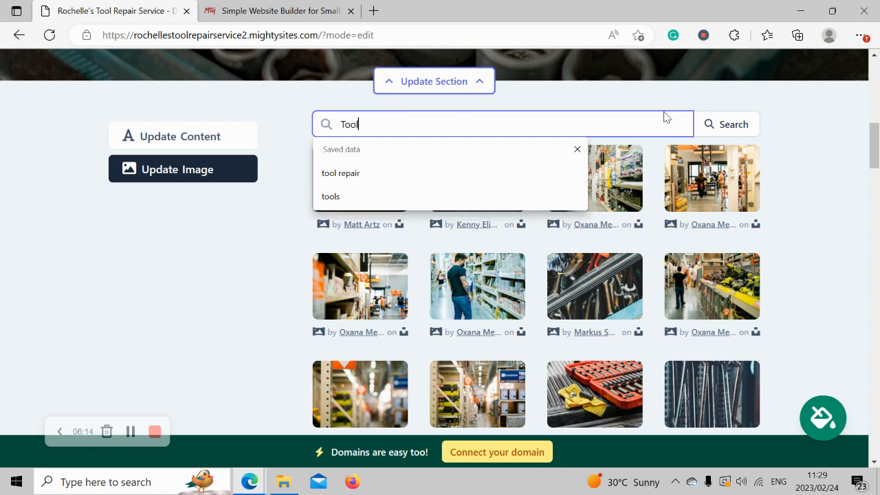
pyautogui.click(728, 130)
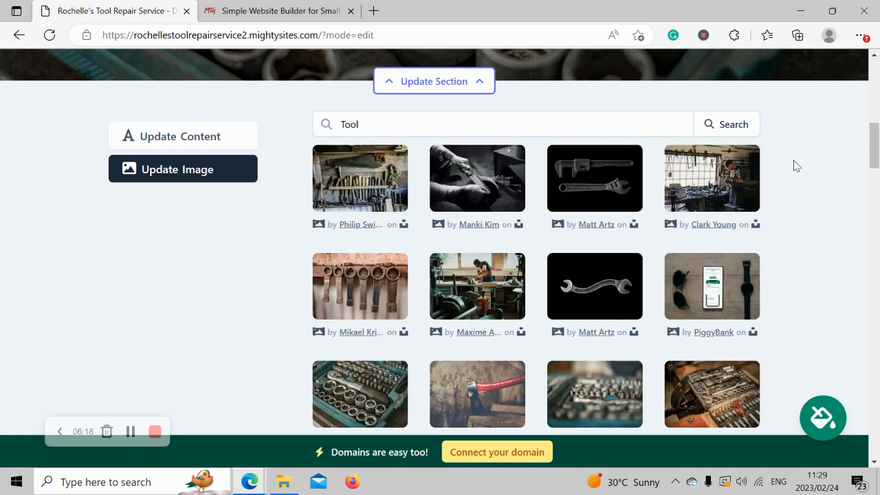
# - Page to the third page of results and save the racked workshop tools photo as the hero image
pyautogui.scroll(-1, 795, 165)
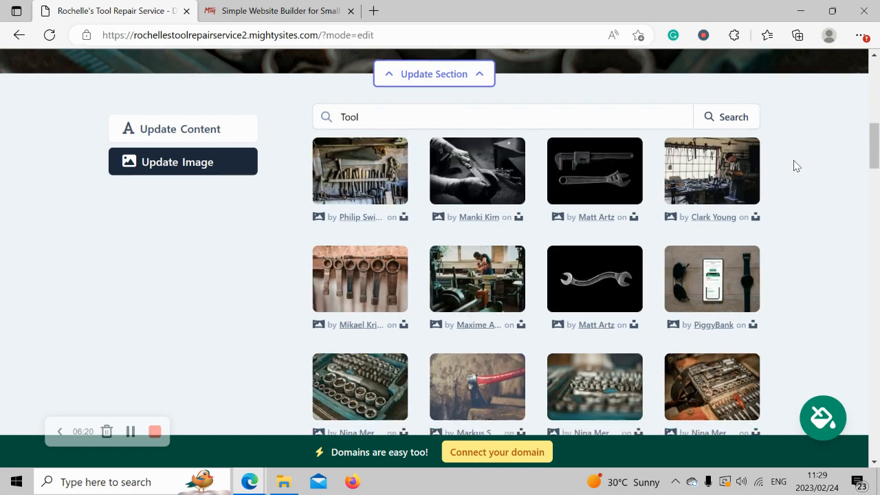
pyautogui.scroll(-1, 794, 165)
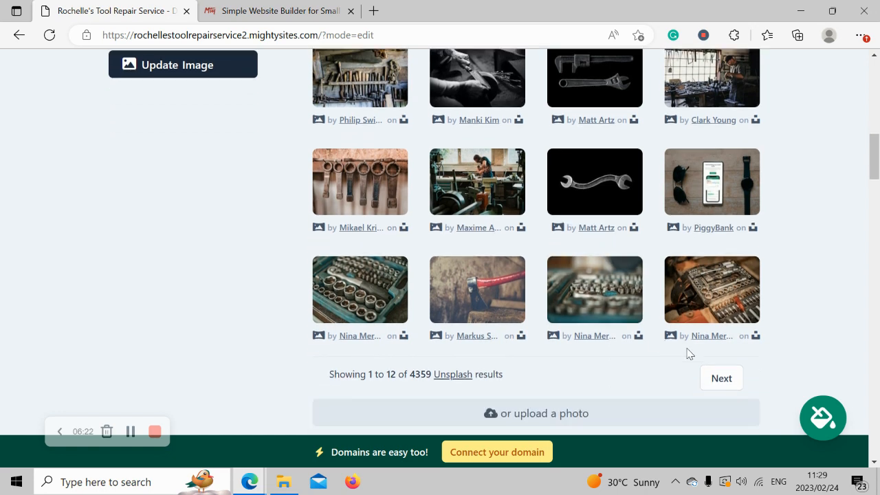
pyautogui.click(733, 375)
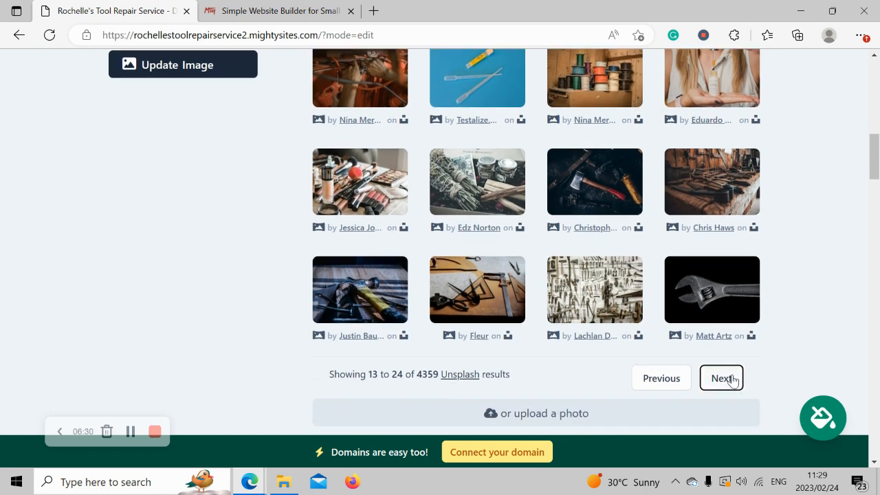
pyautogui.click(734, 379)
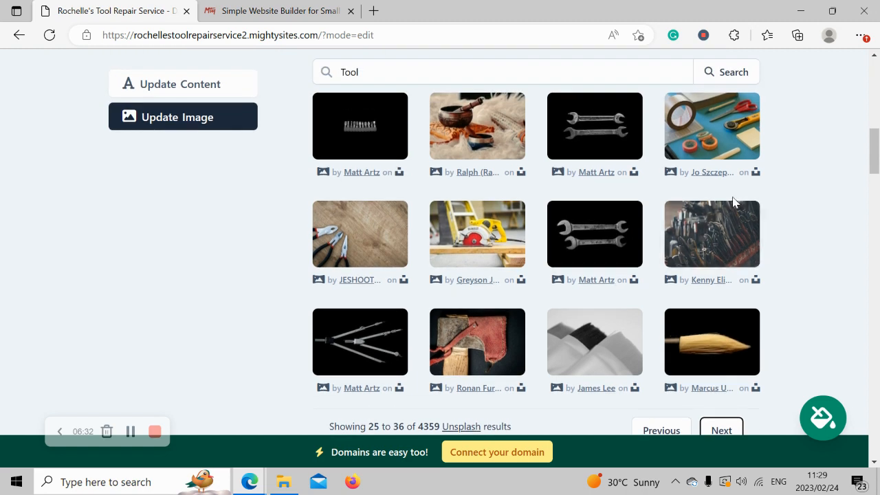
pyautogui.click(699, 238)
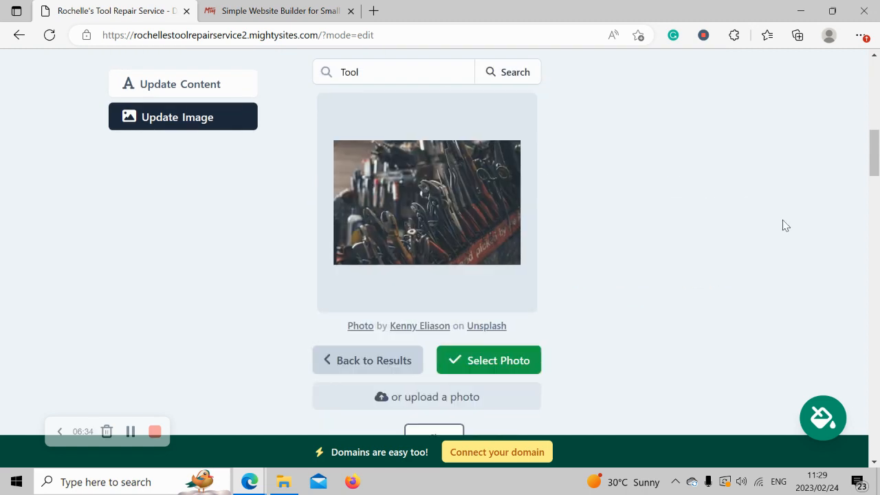
pyautogui.click(505, 365)
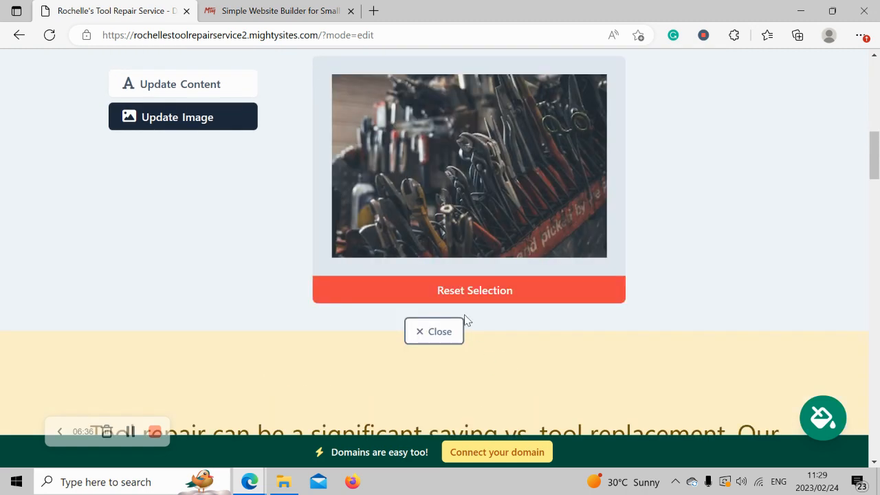
pyautogui.click(455, 334)
# - Bring up the hero section's title, subtitle and button text form
pyautogui.scroll(7, 455, 337)
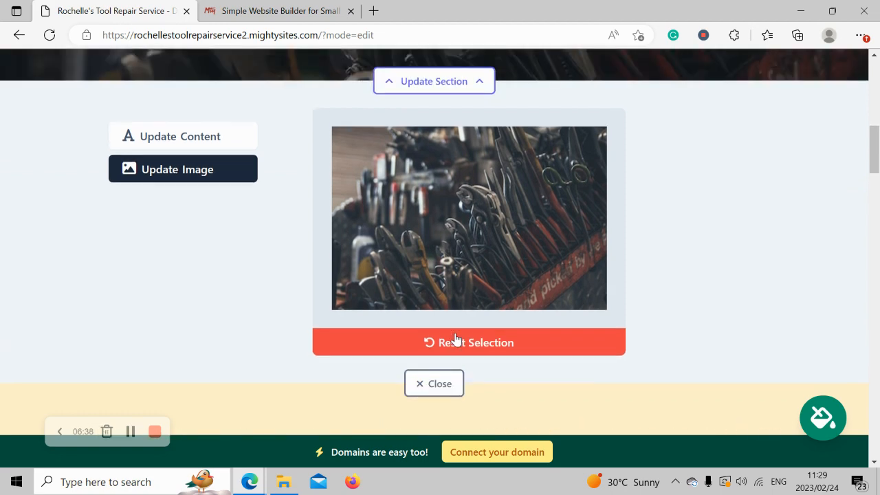
pyautogui.scroll(-5, 456, 340)
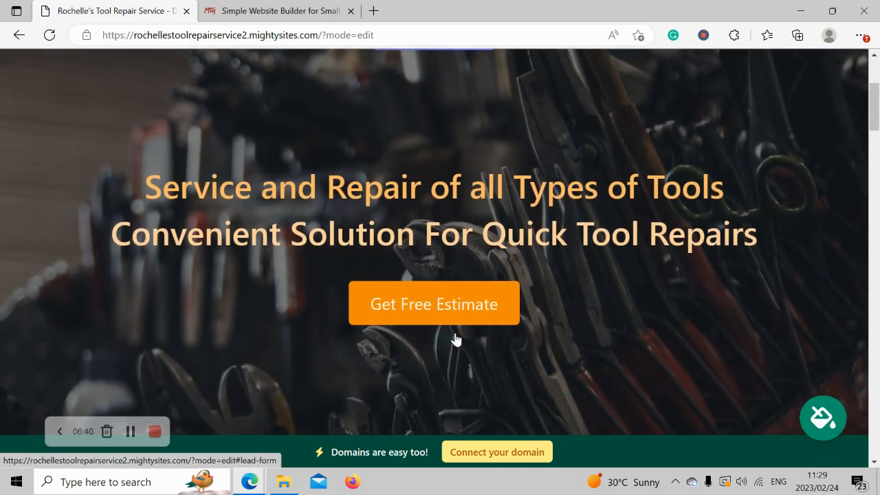
pyautogui.scroll(-3, 455, 337)
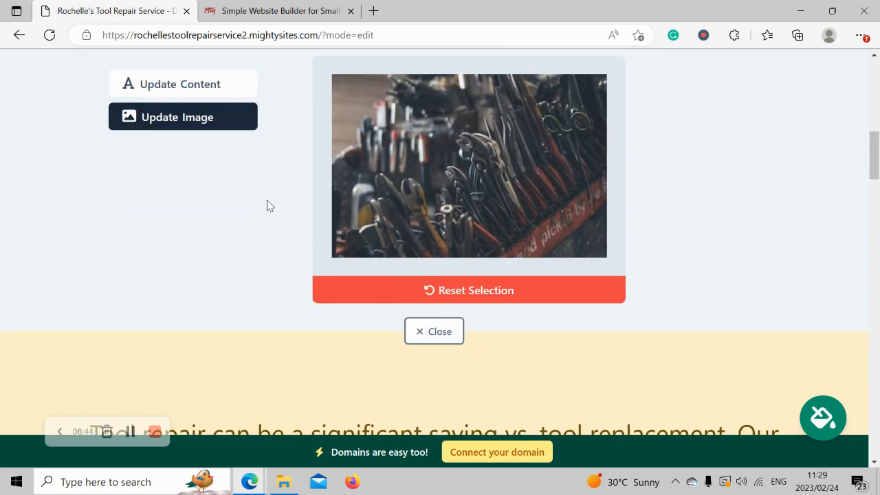
pyautogui.click(204, 86)
pyautogui.click(112, 117)
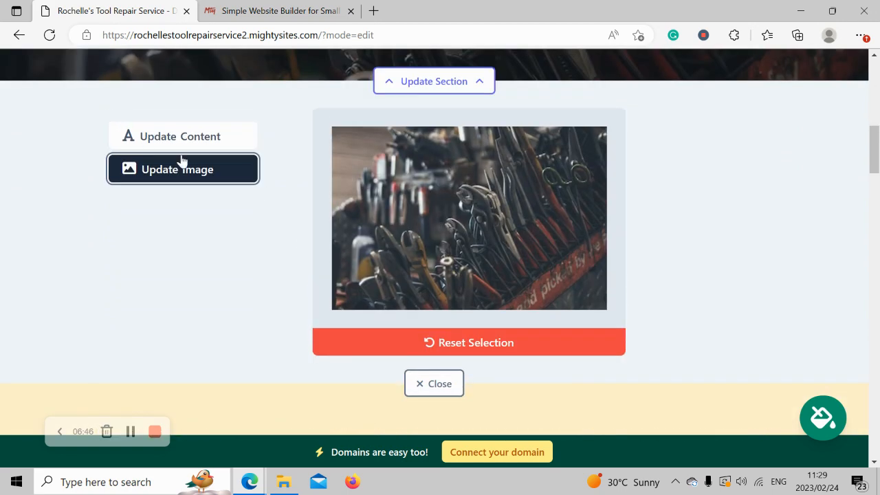
pyautogui.click(226, 137)
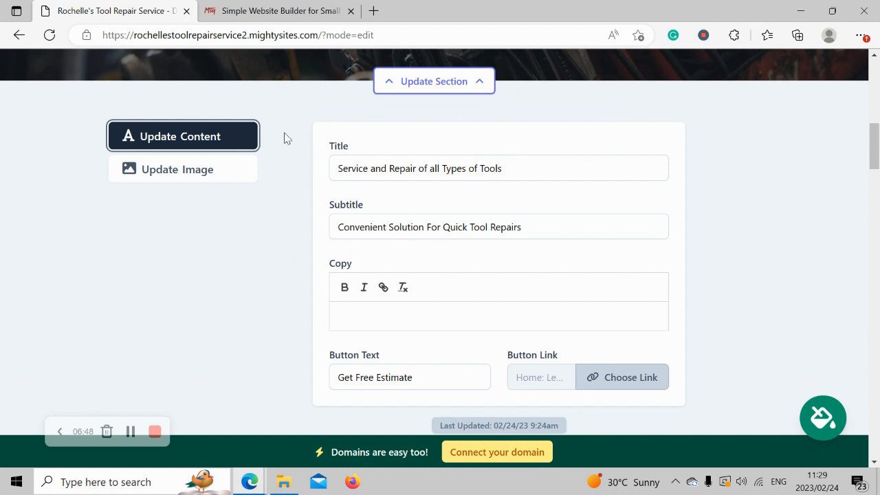
# - Replace the hero button text with 'Get in Touch' and bring up its link options
pyautogui.click(406, 213)
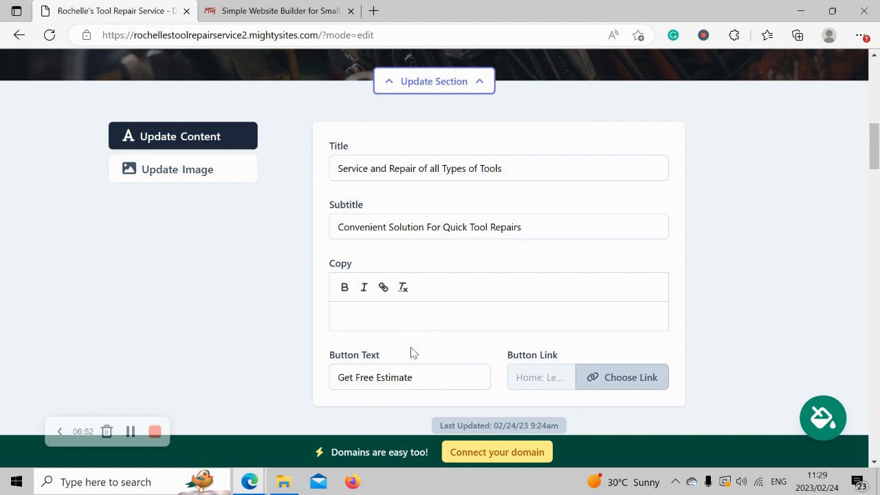
pyautogui.tripleClick(435, 385)
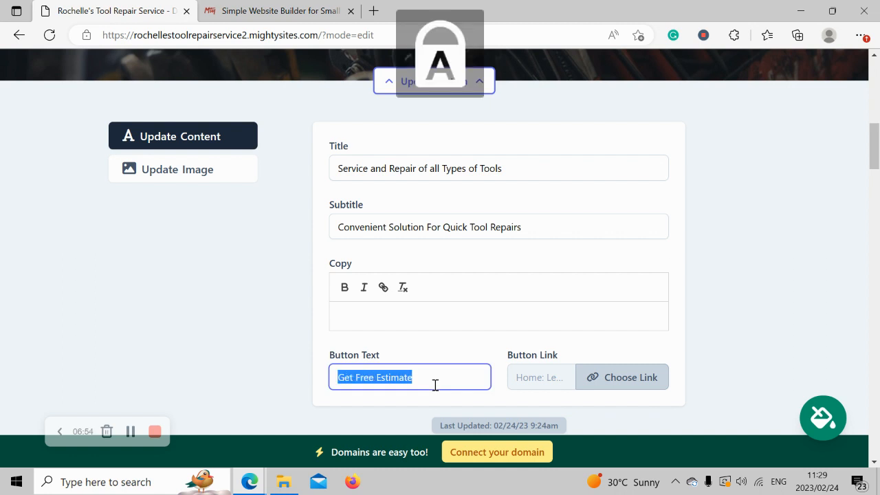
pyautogui.write('Get in Touch')
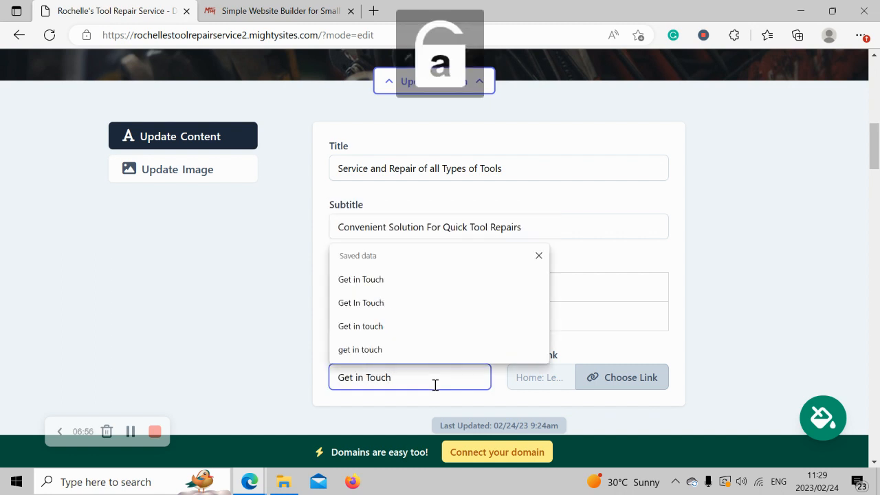
pyautogui.click(649, 377)
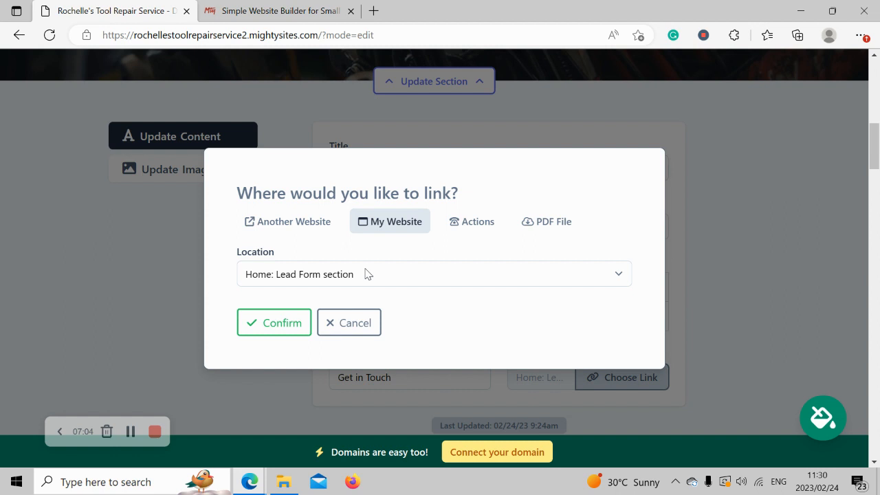
# - Set the button's link to the Click to Call action and confirm it
pyautogui.click(264, 227)
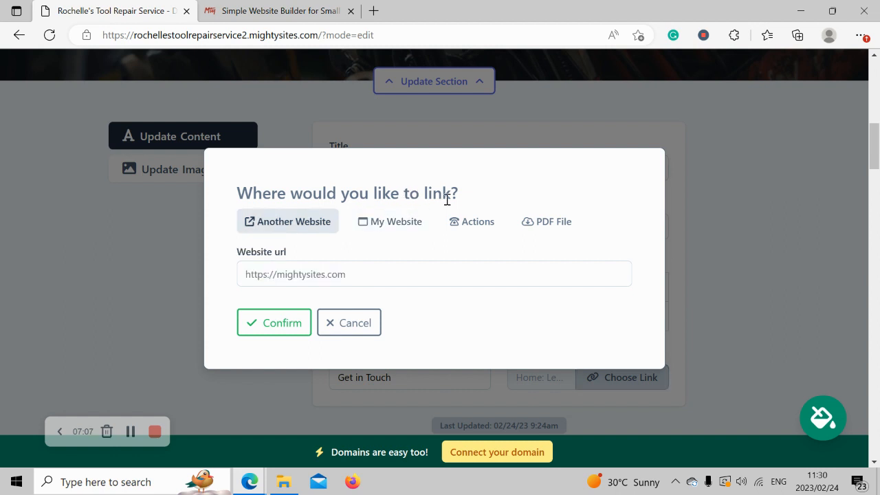
pyautogui.click(492, 235)
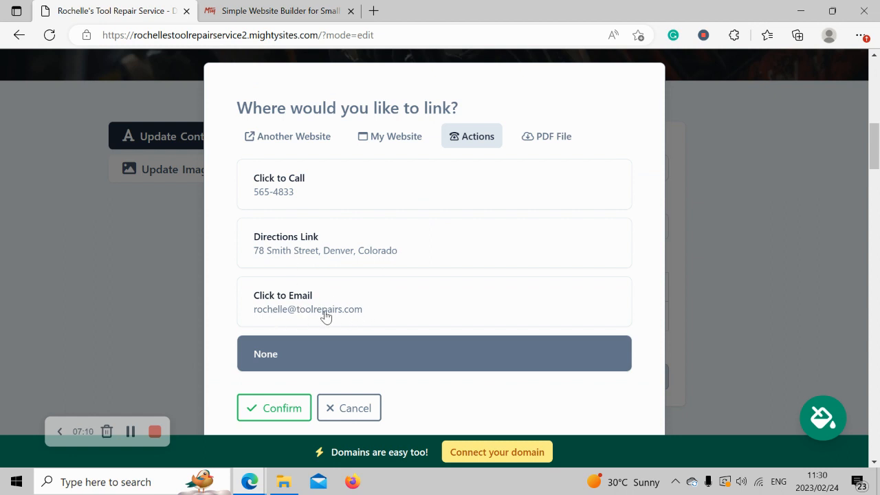
pyautogui.click(371, 180)
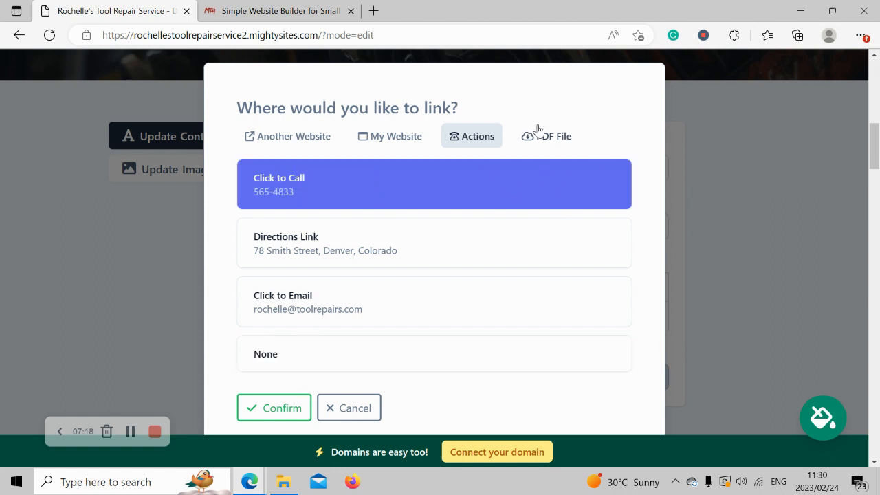
pyautogui.click(276, 407)
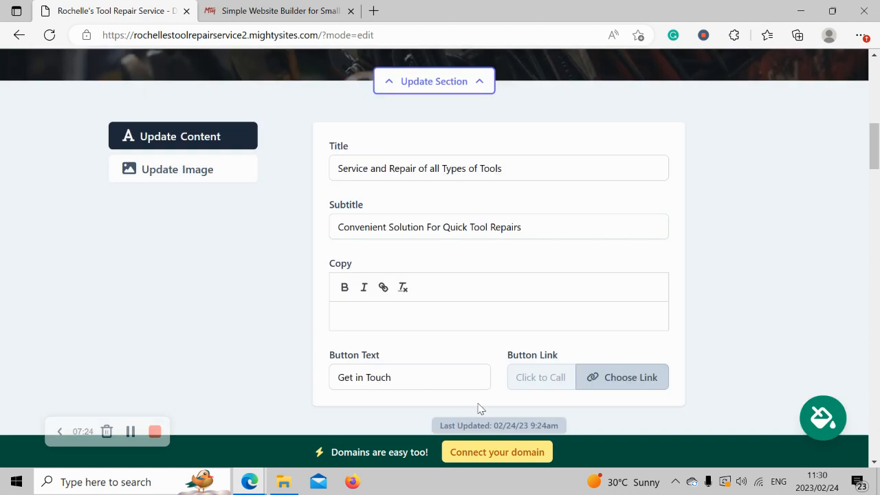
# - Save the hero section's content and close its editor
pyautogui.scroll(-2, 480, 409)
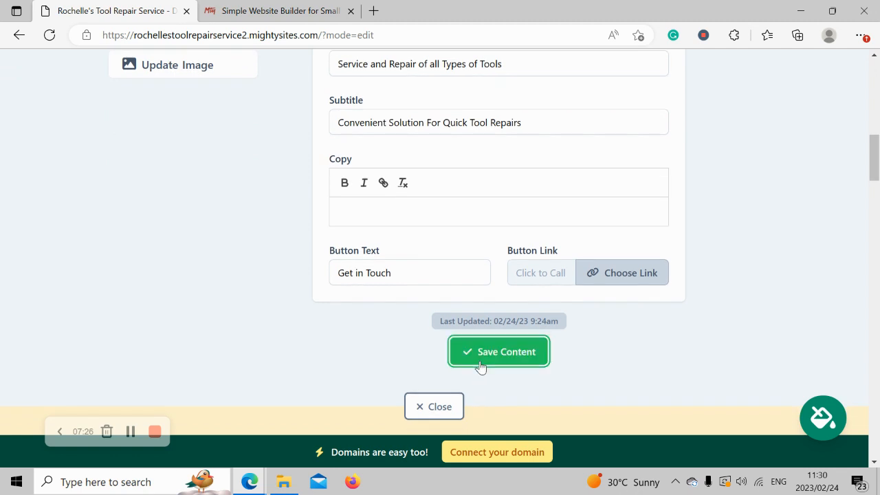
pyautogui.click(480, 365)
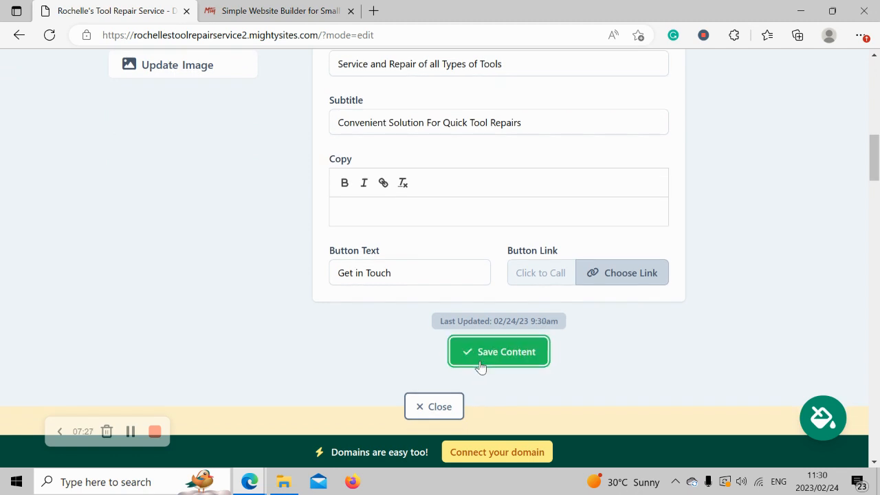
pyautogui.click(442, 406)
pyautogui.scroll(5, 442, 406)
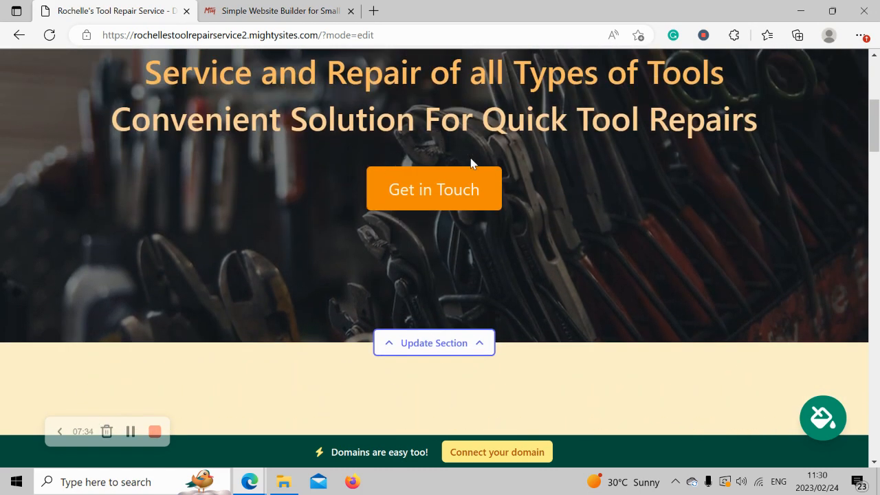
pyautogui.scroll(-5, 471, 163)
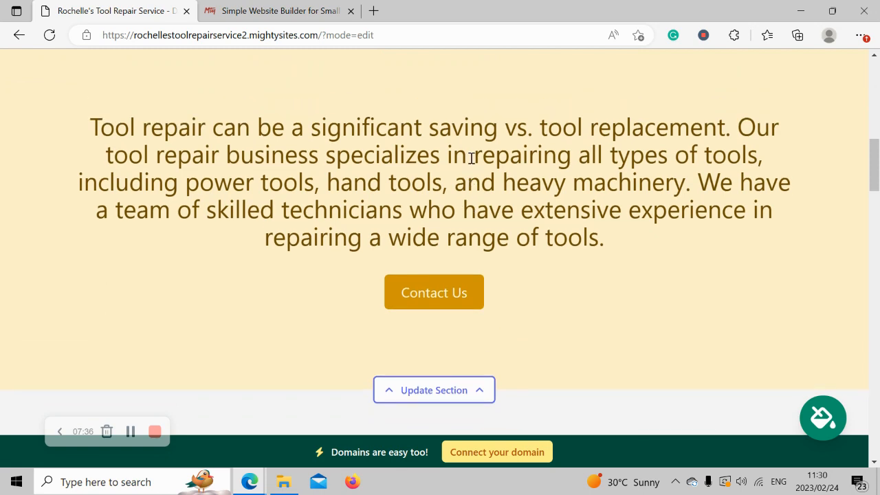
pyautogui.scroll(1, 471, 158)
pyautogui.moveTo(77, 183); pyautogui.dragTo(688, 310)
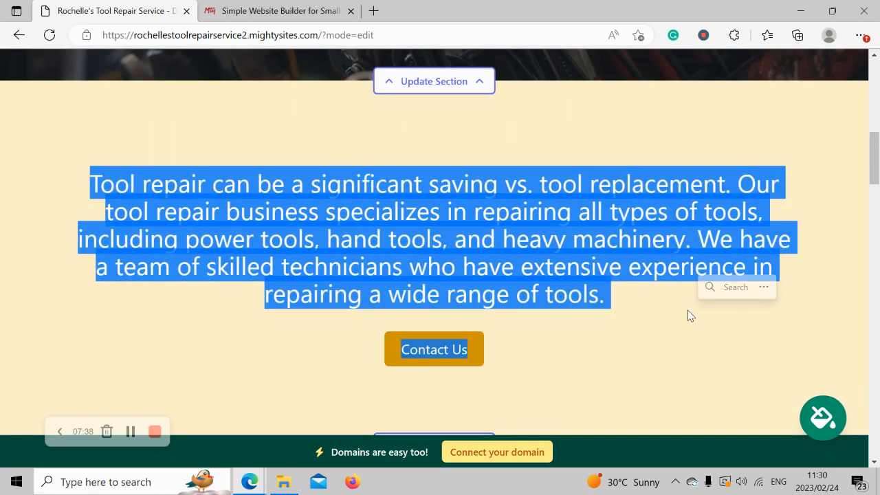
pyautogui.click(621, 313)
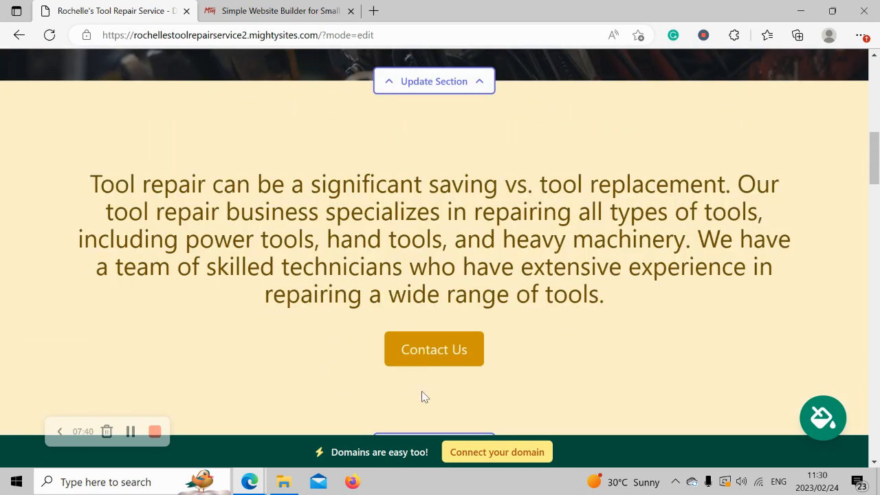
pyautogui.scroll(-3, 361, 362)
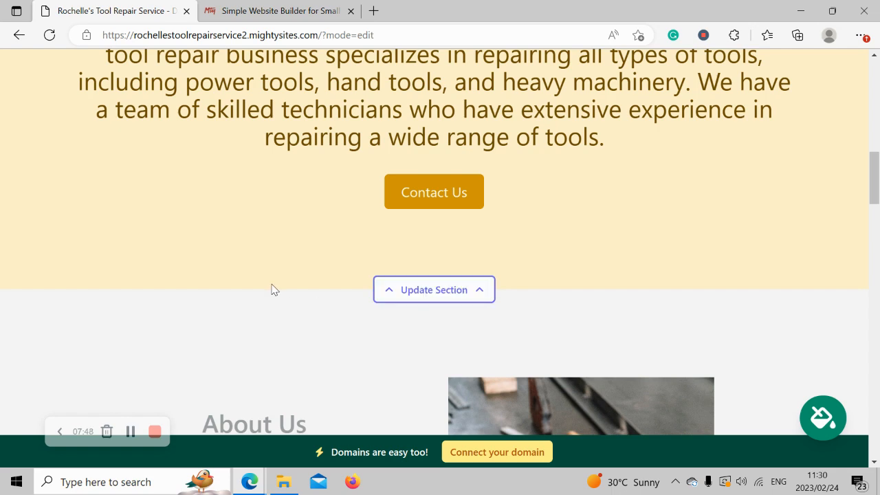
pyautogui.scroll(-5, 271, 288)
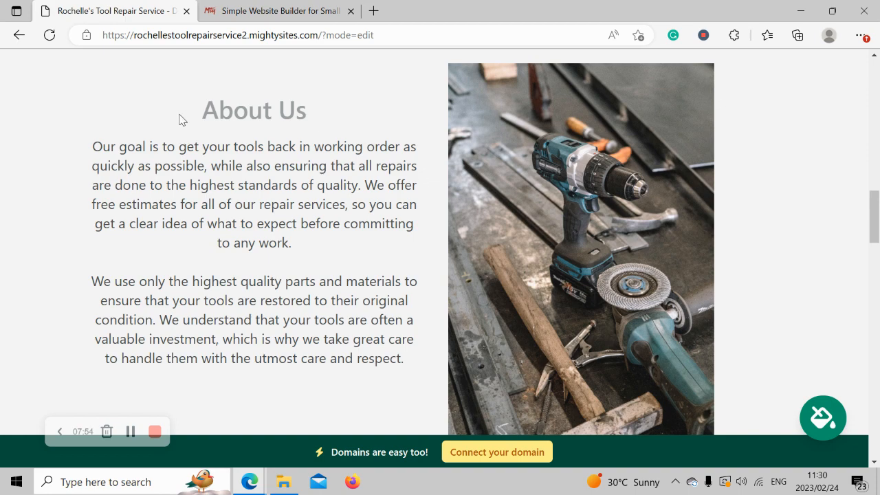
pyautogui.moveTo(181, 118); pyautogui.dragTo(356, 374)
pyautogui.click(336, 375)
pyautogui.moveTo(87, 138); pyautogui.dragTo(421, 369)
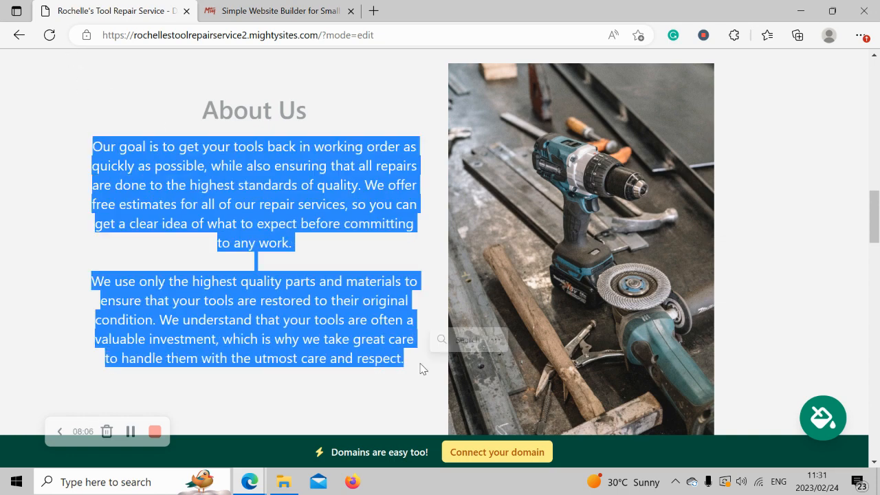
pyautogui.click(421, 369)
pyautogui.moveTo(83, 149); pyautogui.dragTo(423, 365)
pyautogui.click(300, 399)
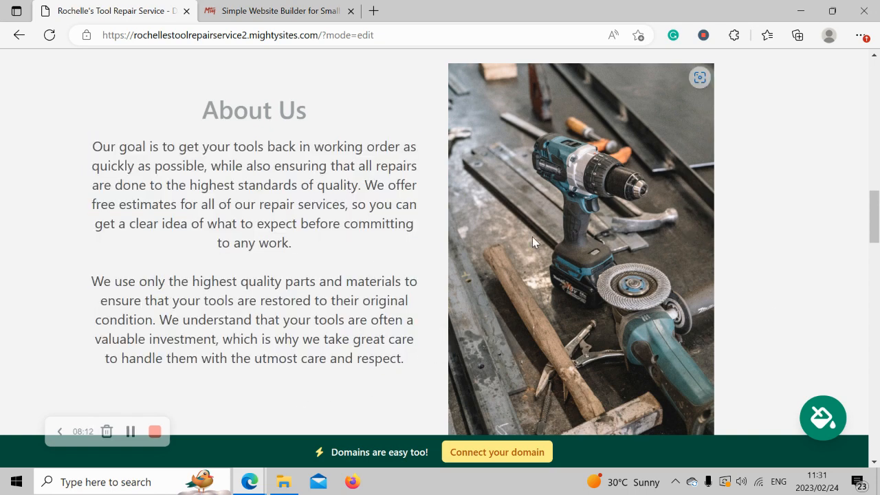
pyautogui.scroll(-2, 534, 241)
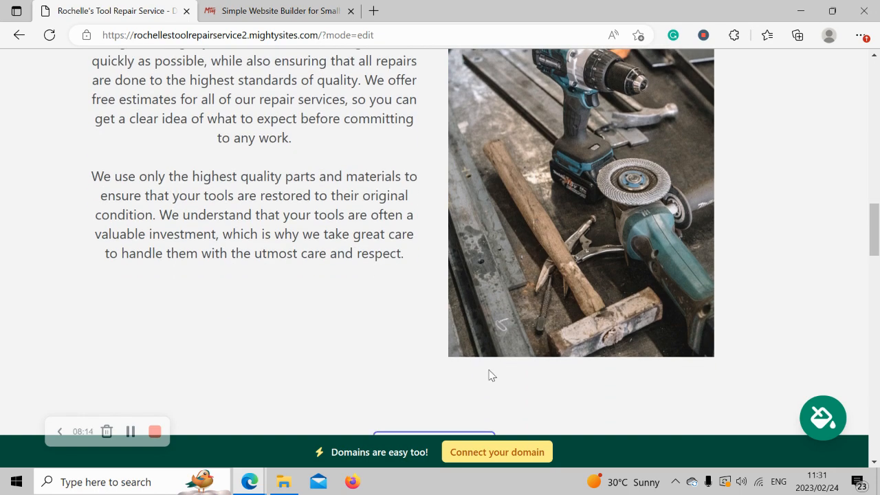
pyautogui.scroll(1, 492, 374)
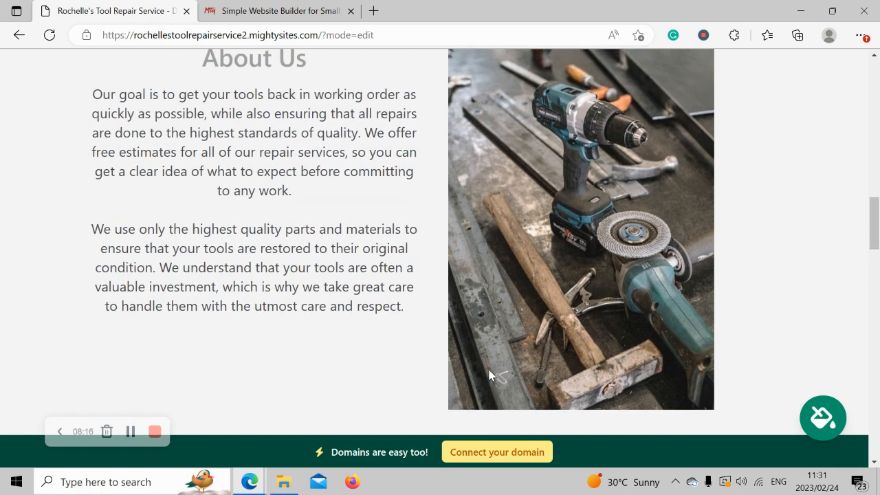
pyautogui.scroll(-7, 490, 375)
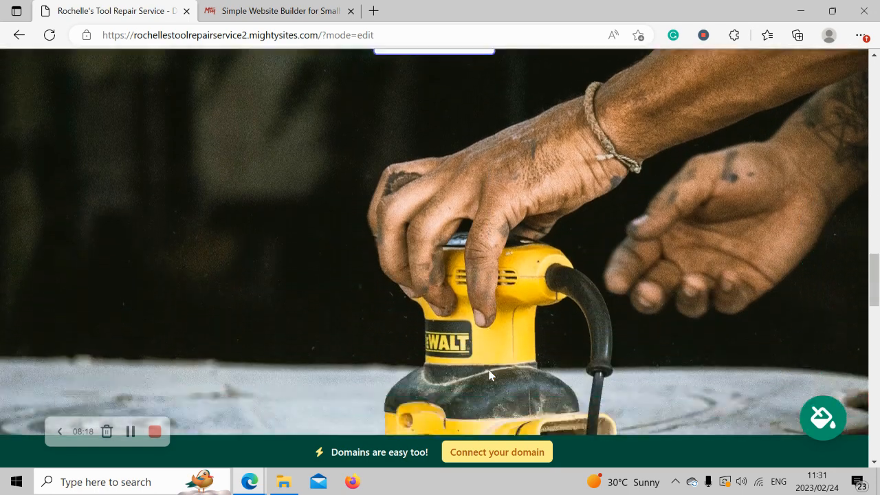
pyautogui.scroll(-4, 489, 375)
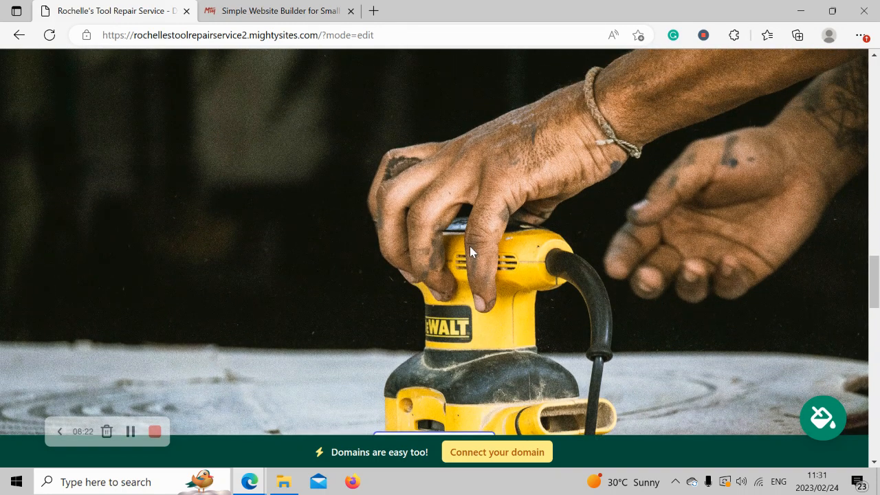
pyautogui.scroll(-3, 470, 246)
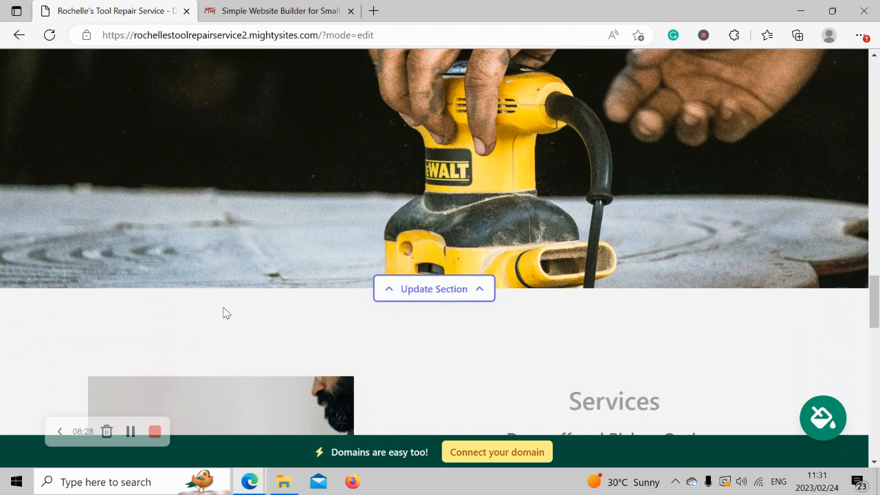
pyautogui.scroll(-1, 223, 313)
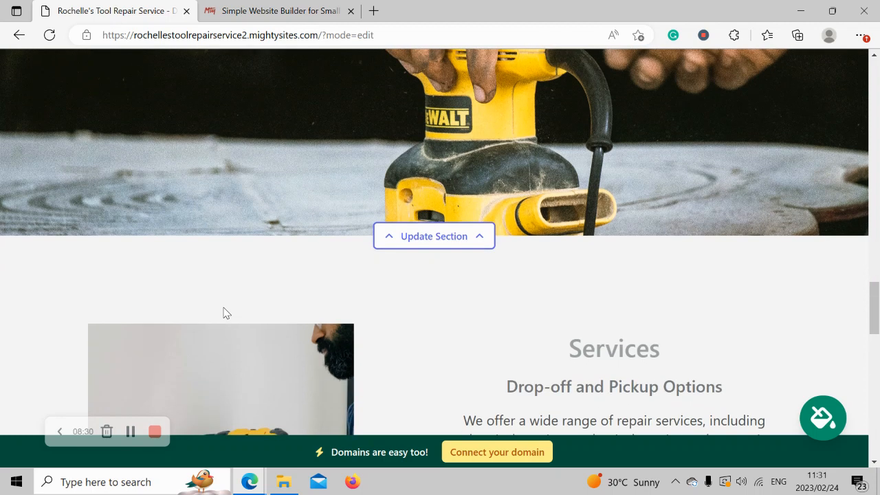
pyautogui.scroll(-3, 224, 313)
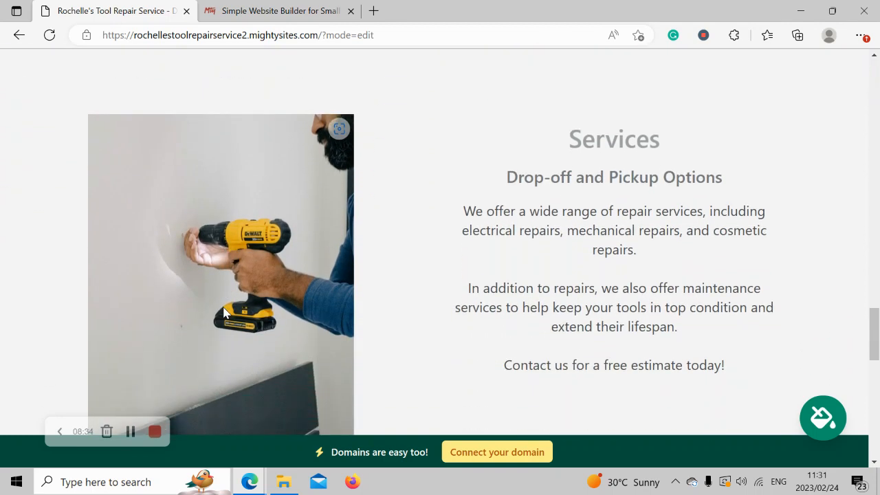
pyautogui.moveTo(495, 185); pyautogui.dragTo(747, 387)
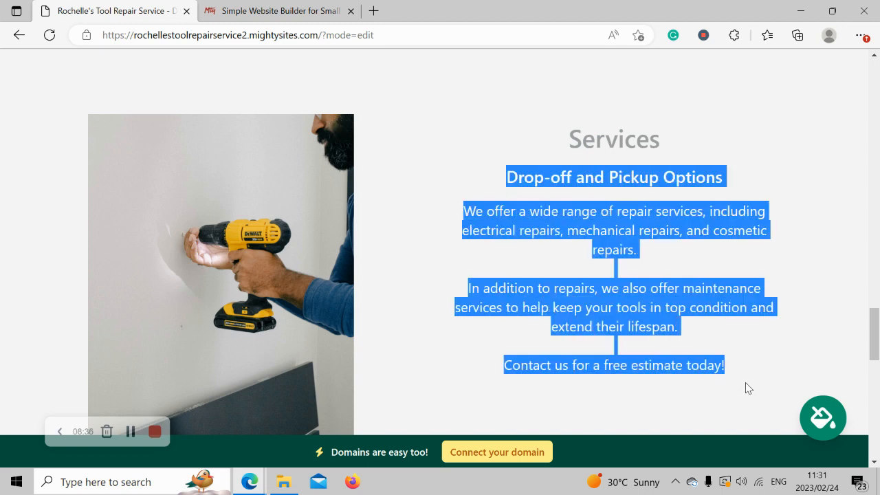
pyautogui.click(559, 345)
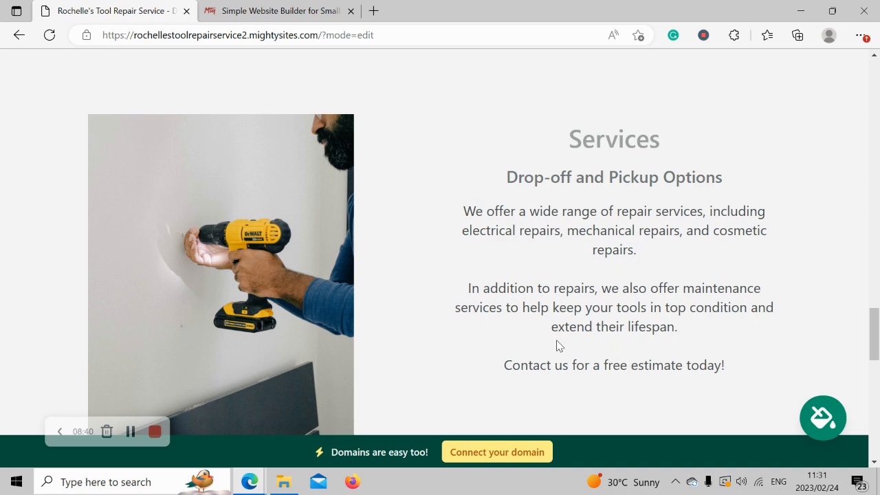
pyautogui.moveTo(504, 177); pyautogui.dragTo(767, 181)
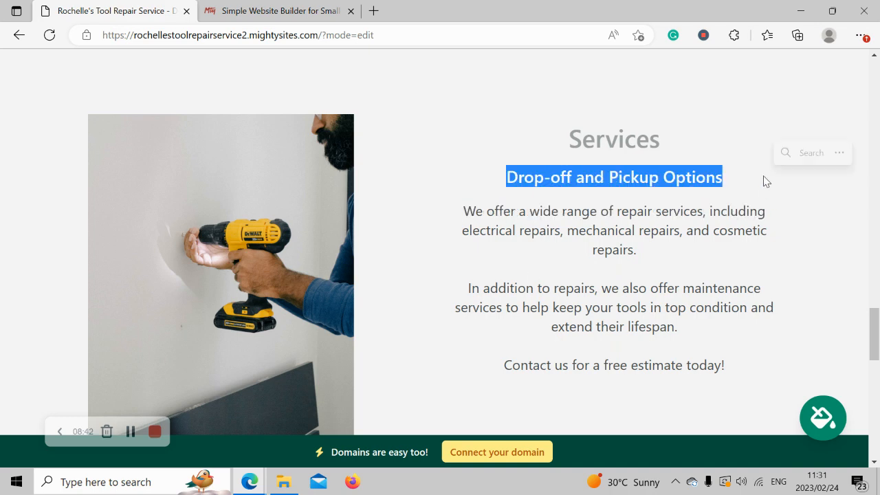
pyautogui.click(536, 208)
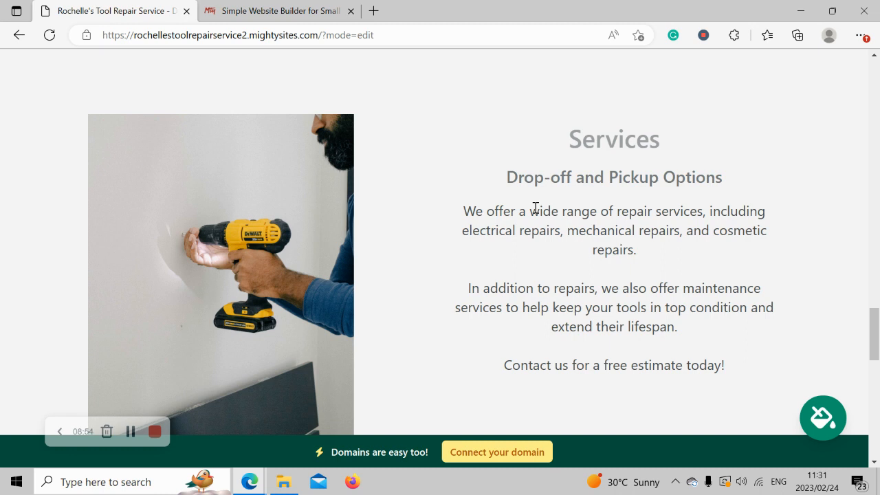
pyautogui.moveTo(521, 149); pyautogui.dragTo(749, 393)
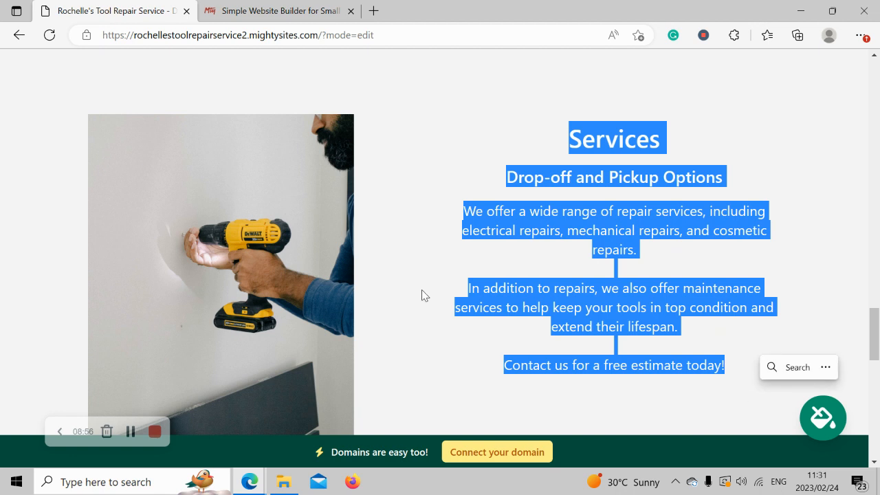
pyautogui.click(421, 290)
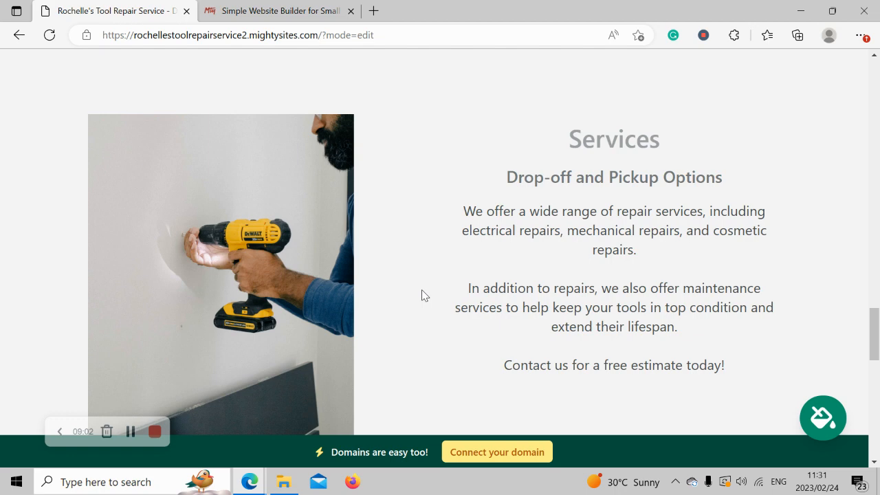
# - Scroll past Services to the Get In Touch form with Name, Email, Phone and Message fields
pyautogui.scroll(-6, 422, 291)
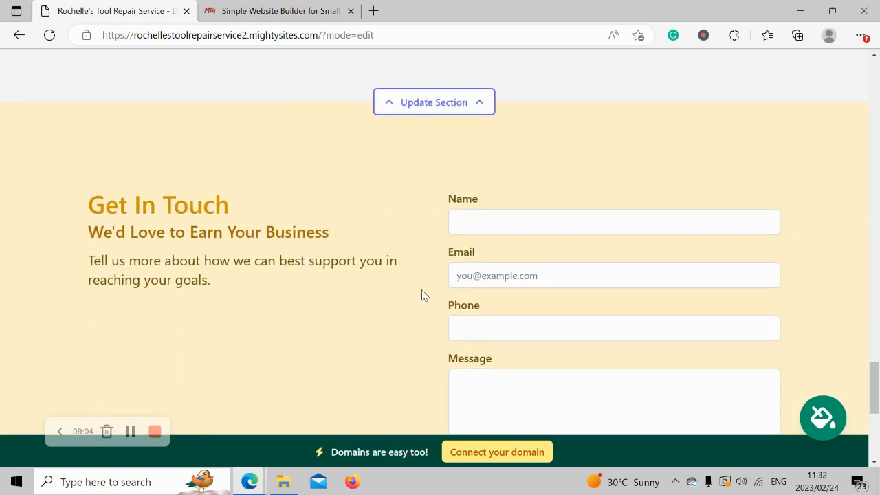
pyautogui.scroll(-1, 424, 295)
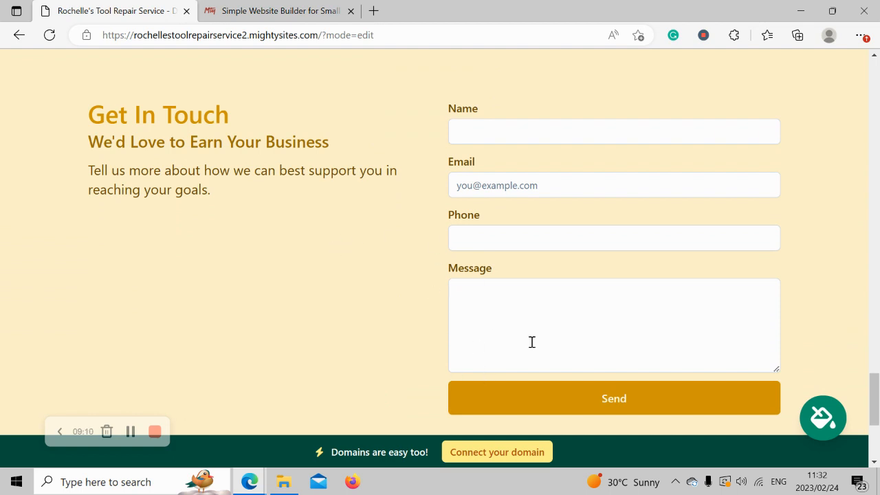
pyautogui.scroll(-1, 439, 279)
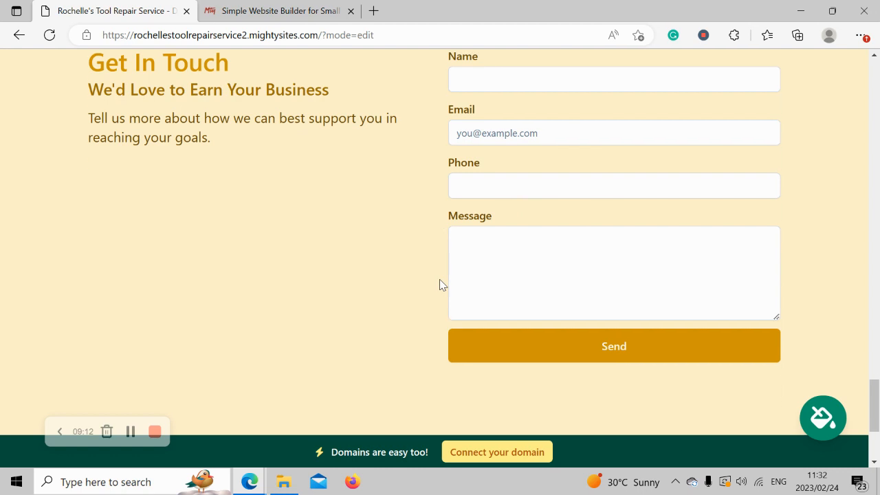
pyautogui.scroll(1, 439, 279)
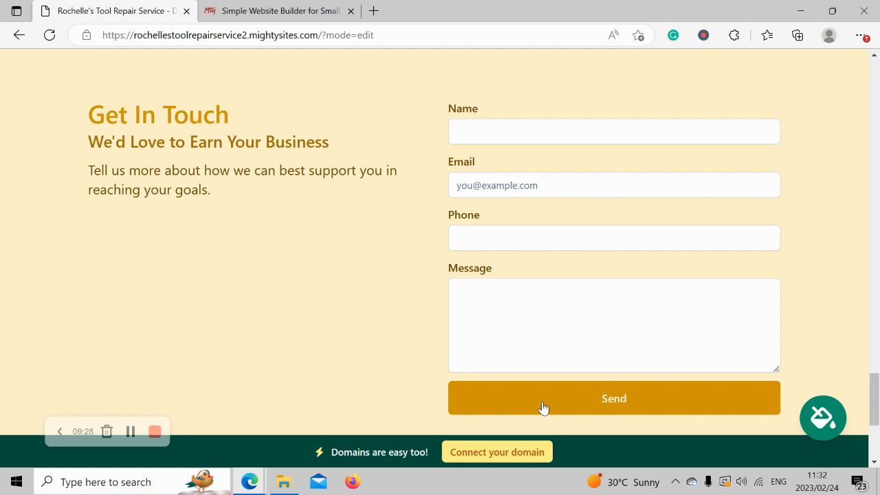
# - Scroll back up through About Us and the hero banner to the top of the page
pyautogui.scroll(-2, 543, 408)
pyautogui.scroll(2, 542, 408)
pyautogui.scroll(6, 543, 408)
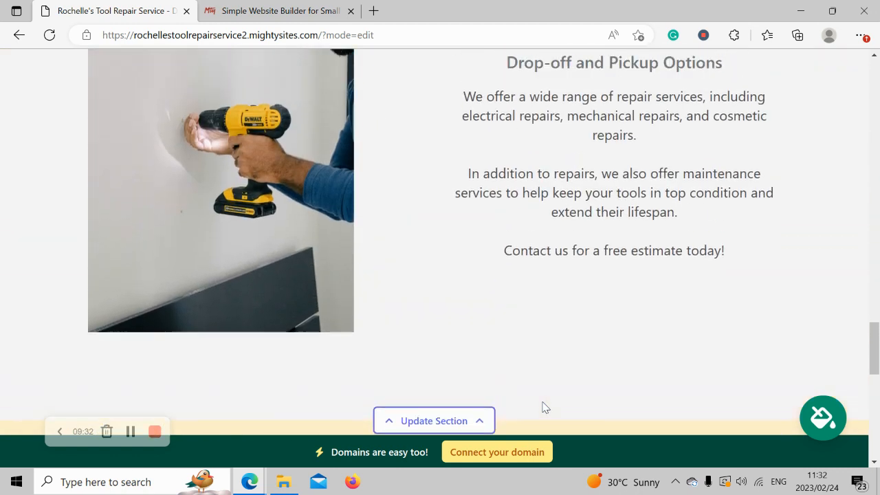
pyautogui.scroll(4, 542, 407)
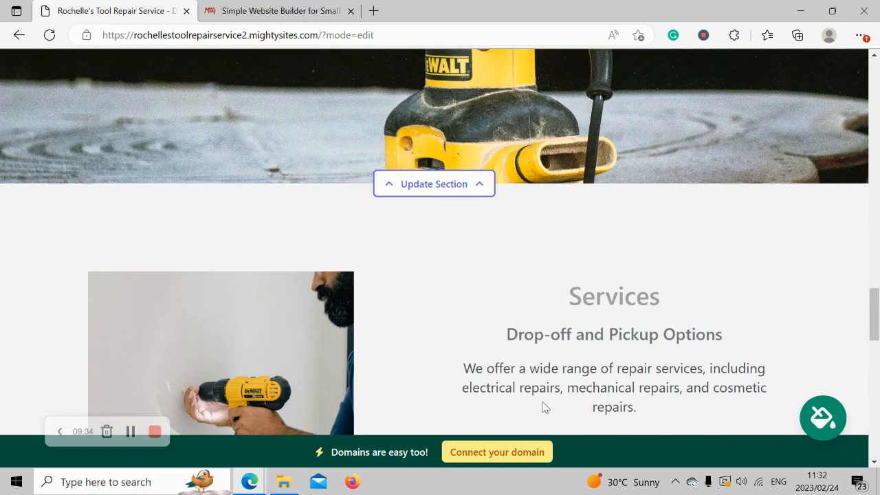
pyautogui.scroll(6, 542, 408)
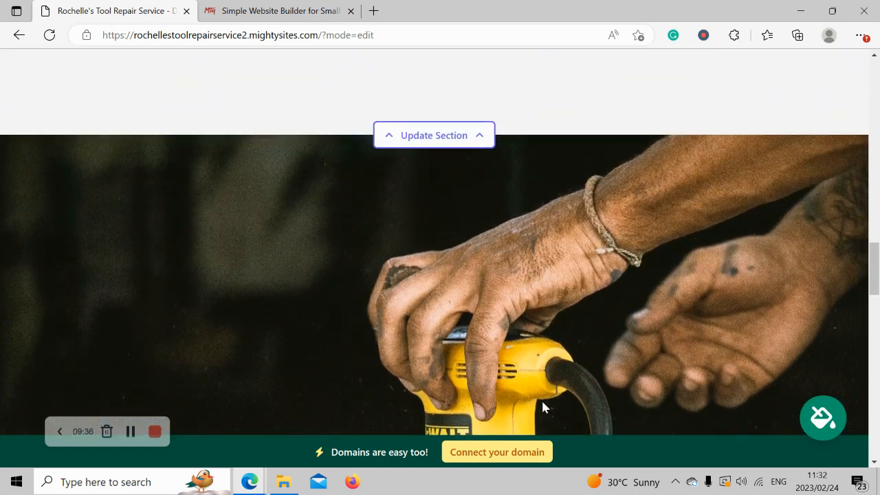
pyautogui.scroll(3, 542, 408)
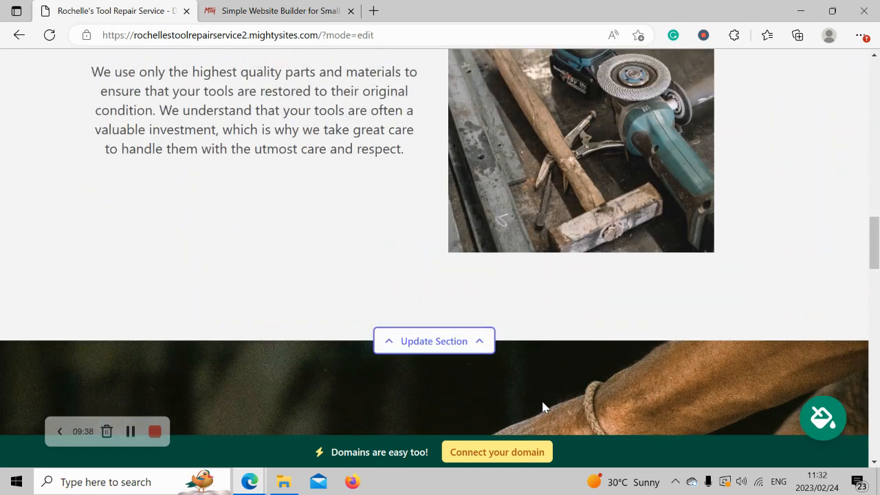
pyautogui.scroll(3, 542, 408)
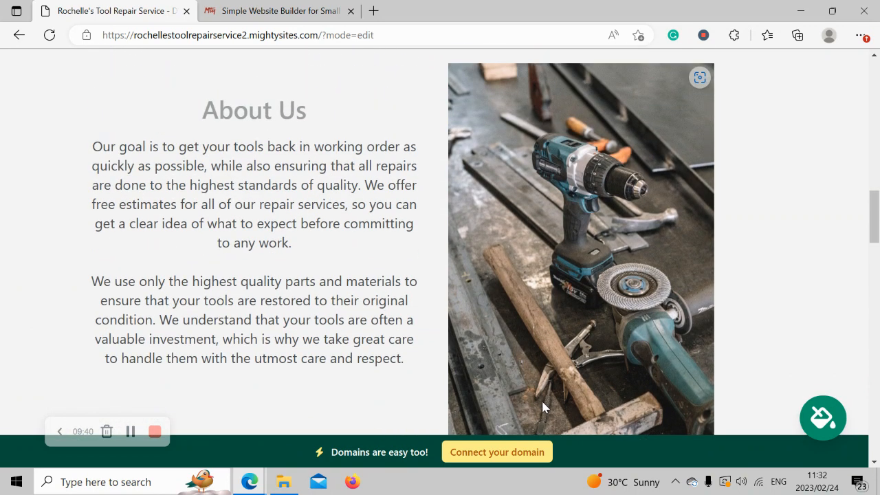
pyautogui.scroll(1, 543, 408)
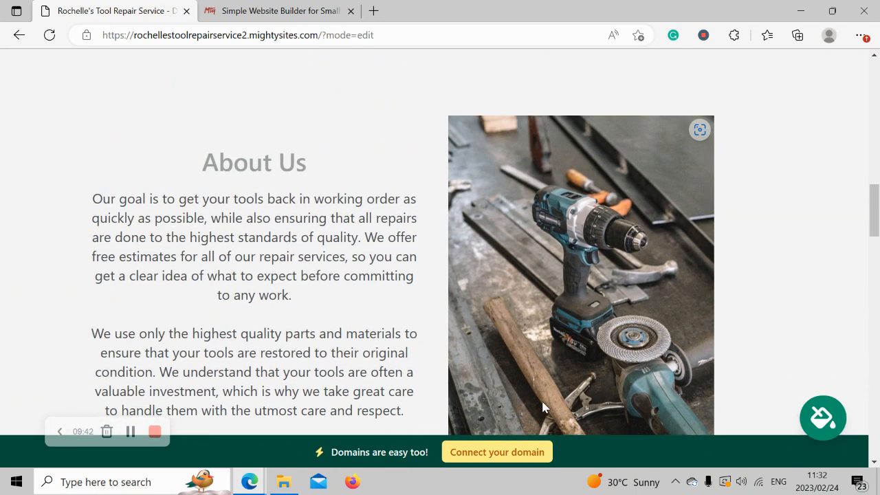
pyautogui.scroll(1, 543, 407)
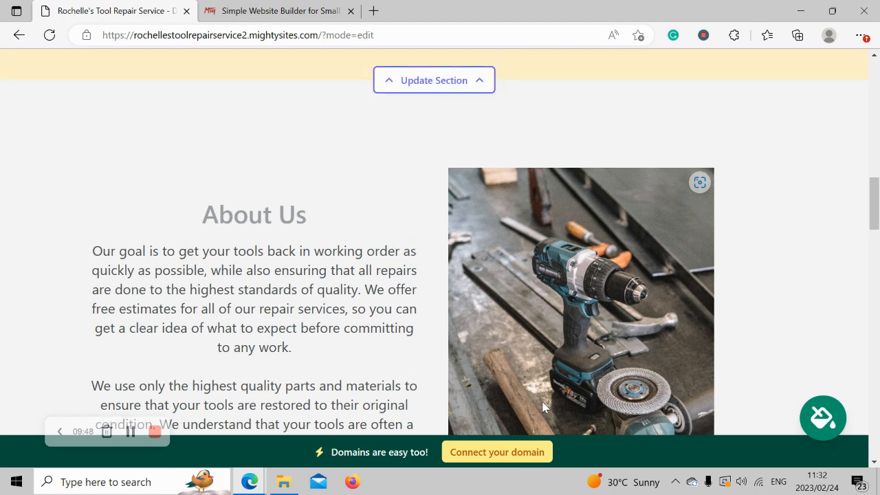
pyautogui.scroll(4, 543, 408)
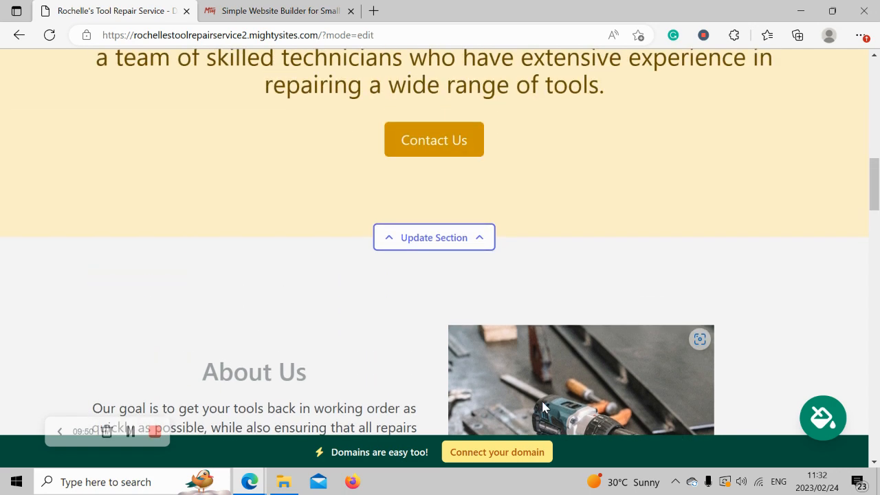
pyautogui.scroll(3, 543, 408)
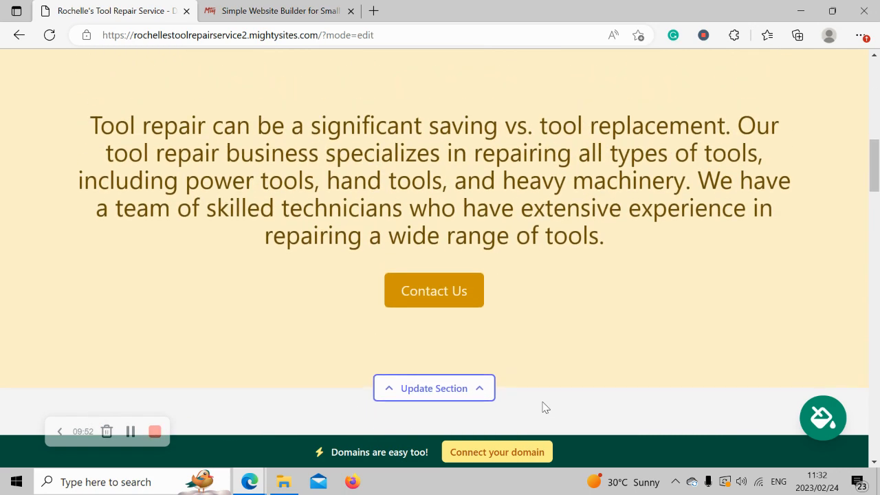
pyautogui.scroll(1, 543, 408)
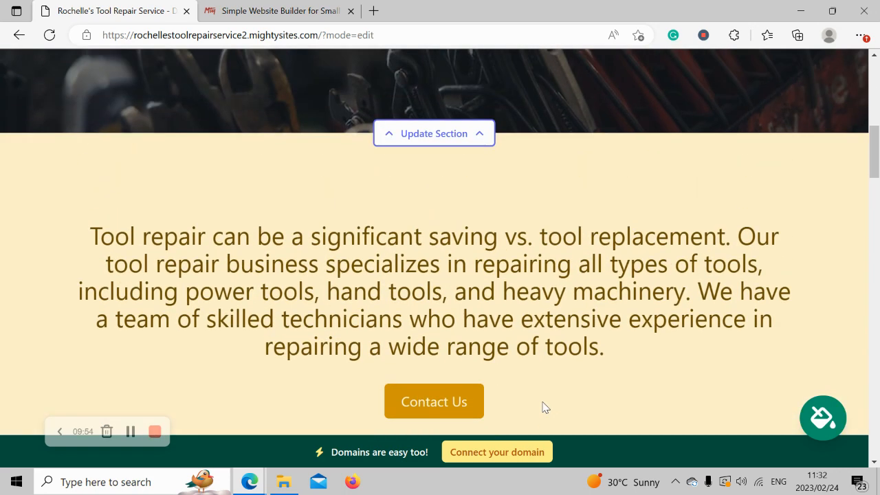
pyautogui.scroll(6, 543, 408)
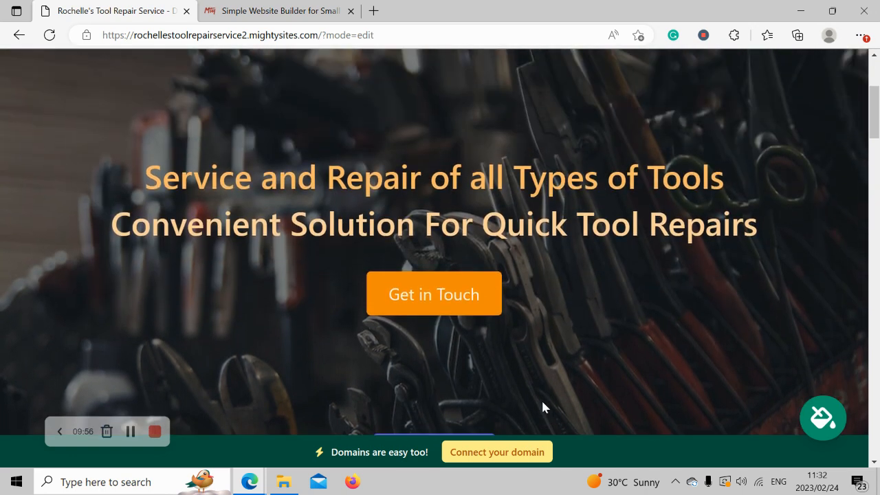
pyautogui.scroll(4, 542, 407)
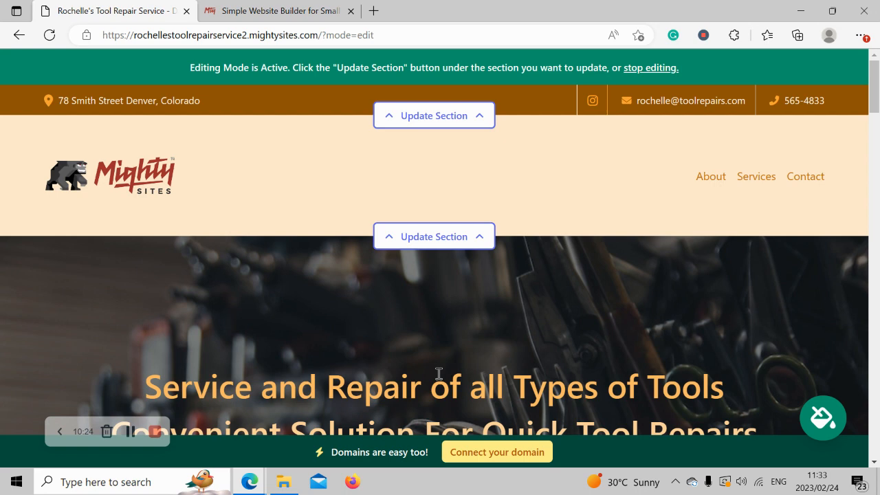
# - Browse the posts on the Mighty Sites blog in the Simple Website Builder tab
pyautogui.click(271, 11)
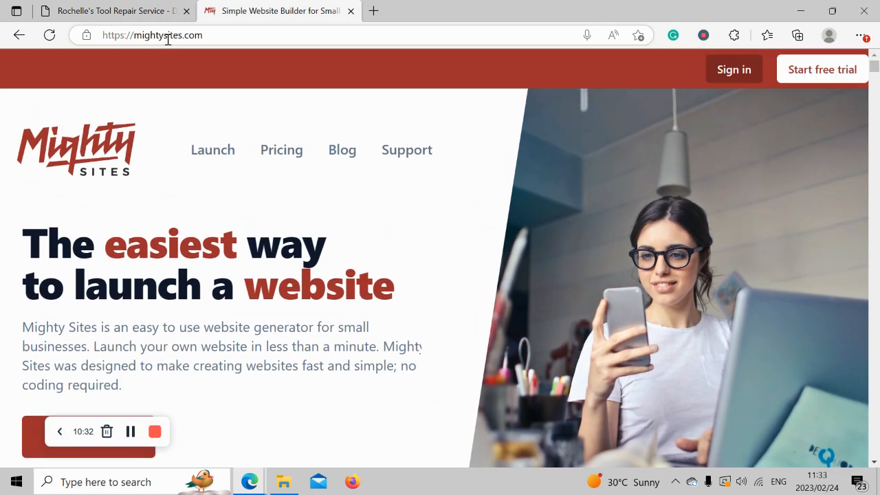
pyautogui.click(342, 150)
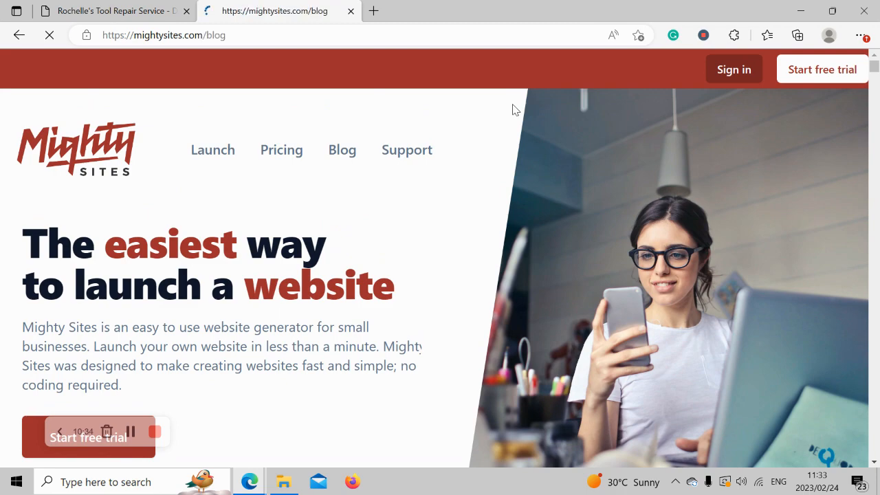
pyautogui.scroll(-2, 515, 110)
pyautogui.scroll(-5, 514, 110)
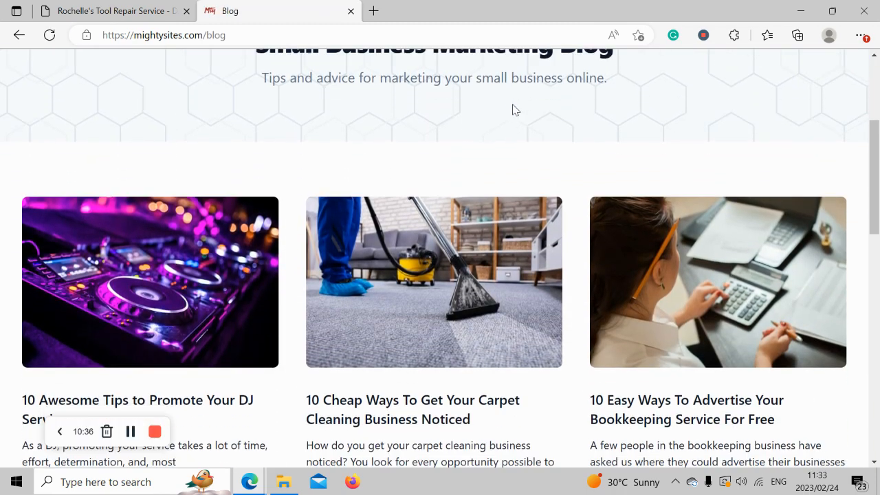
pyautogui.scroll(-2, 515, 110)
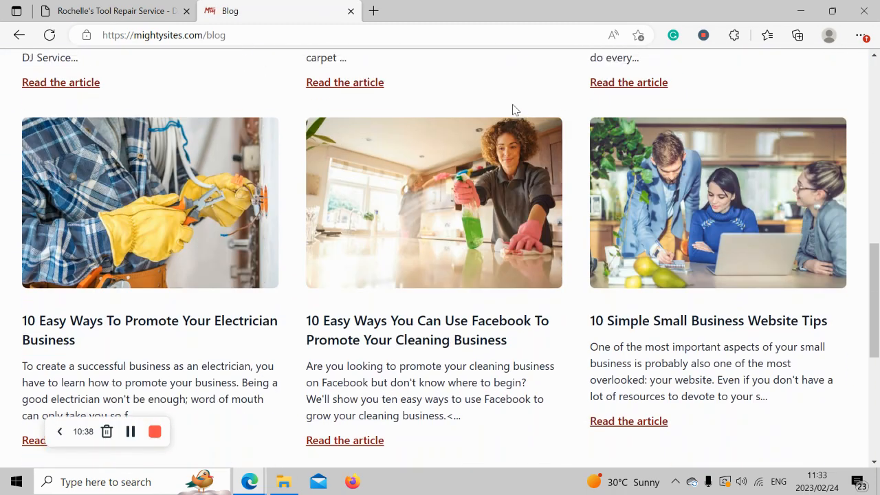
# - Return to the tool repair site and turn off editing mode
pyautogui.click(127, 8)
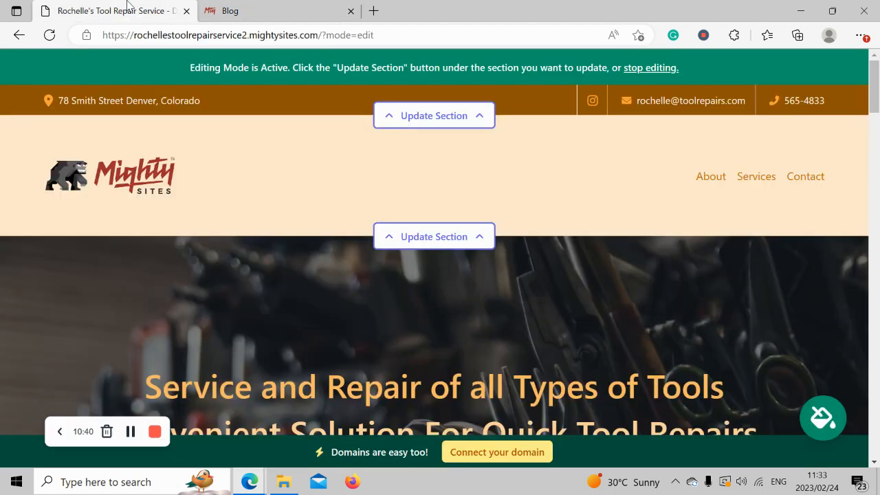
pyautogui.scroll(-1, 657, 338)
pyautogui.scroll(1, 657, 338)
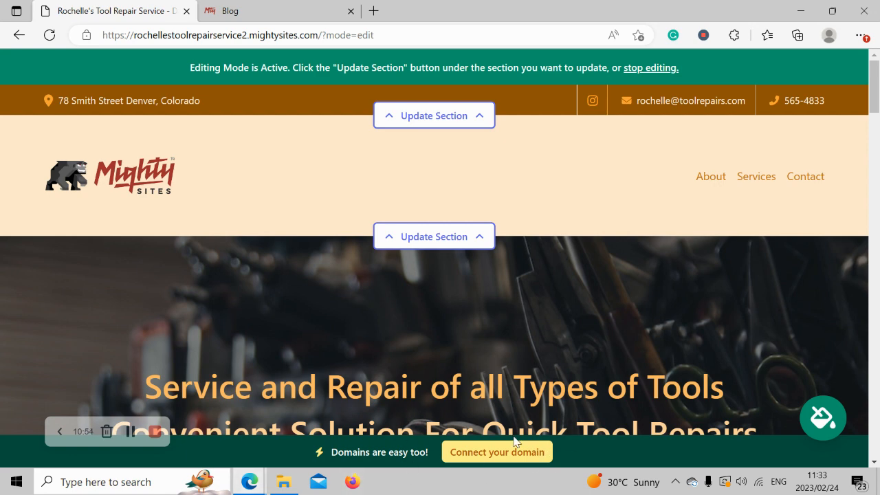
pyautogui.click(660, 72)
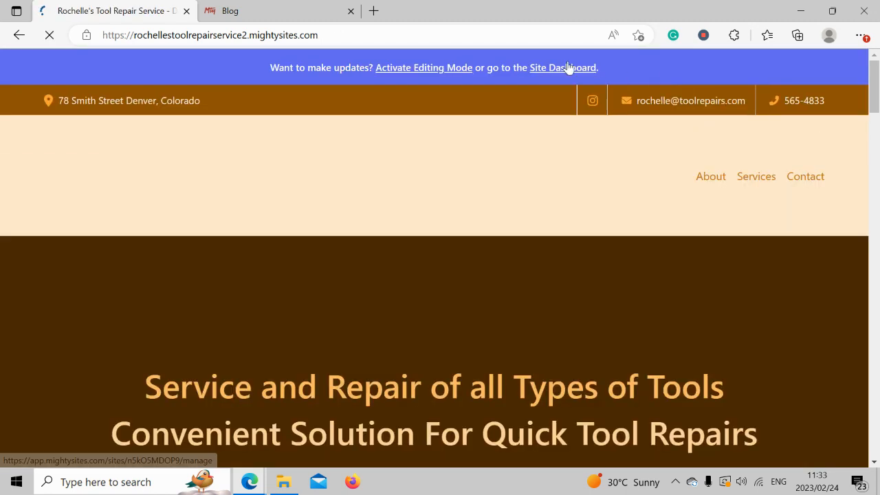
# - Open the Site Dashboard for Rochelle's Tool Repair Service and review its status cards
pyautogui.click(568, 67)
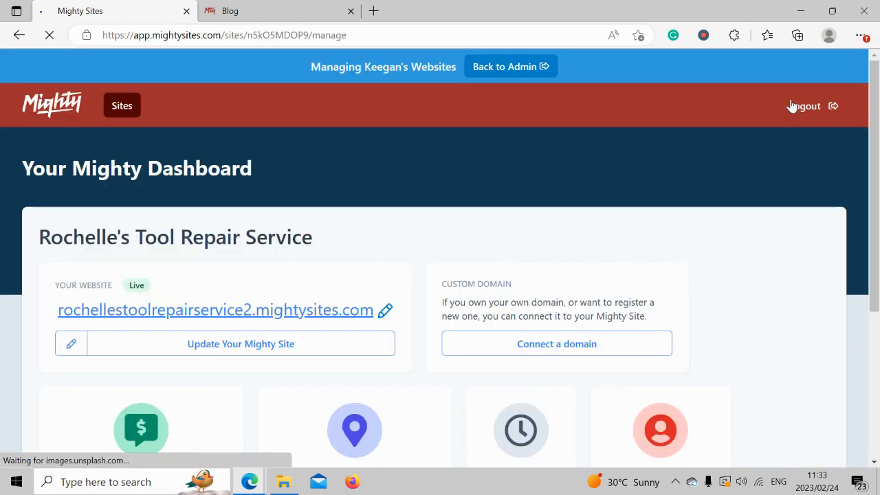
pyautogui.scroll(-4, 247, 199)
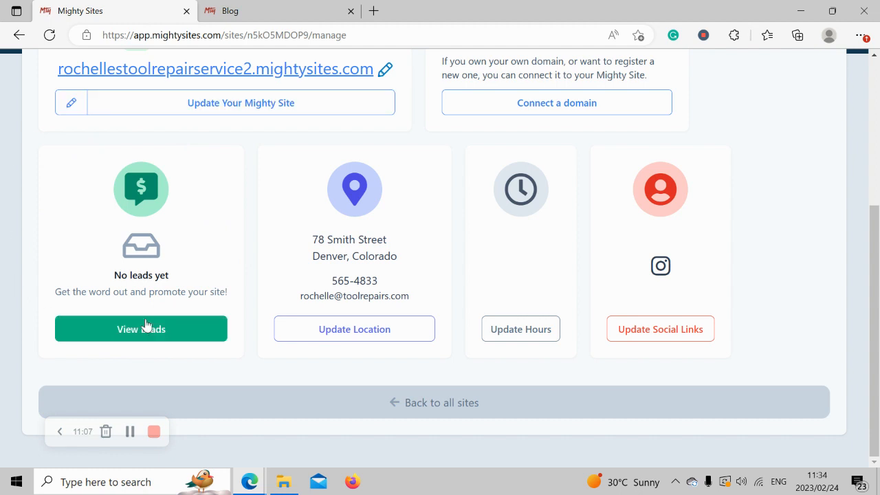
pyautogui.scroll(3, 100, 275)
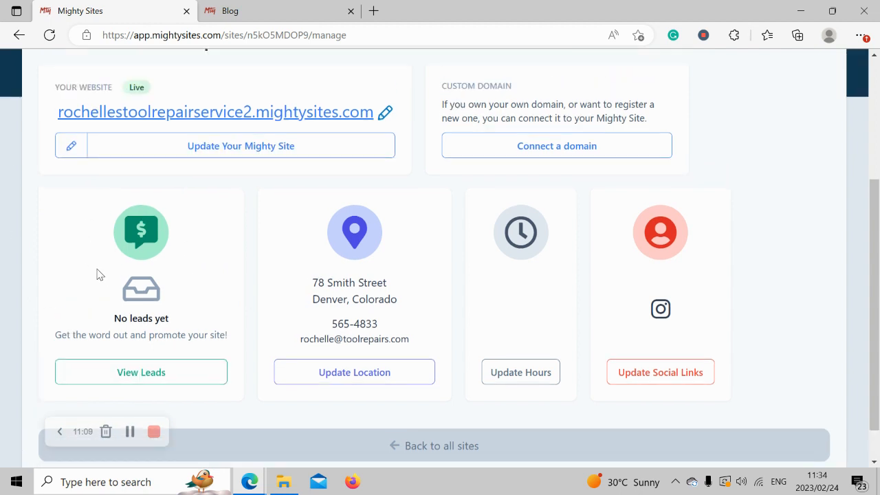